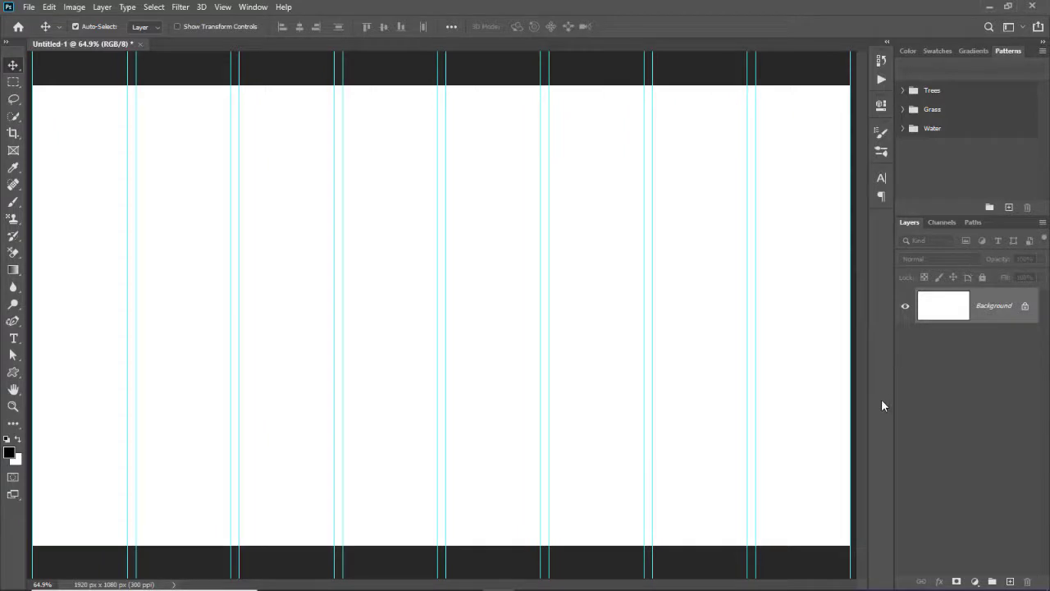
key("ctrl+z")
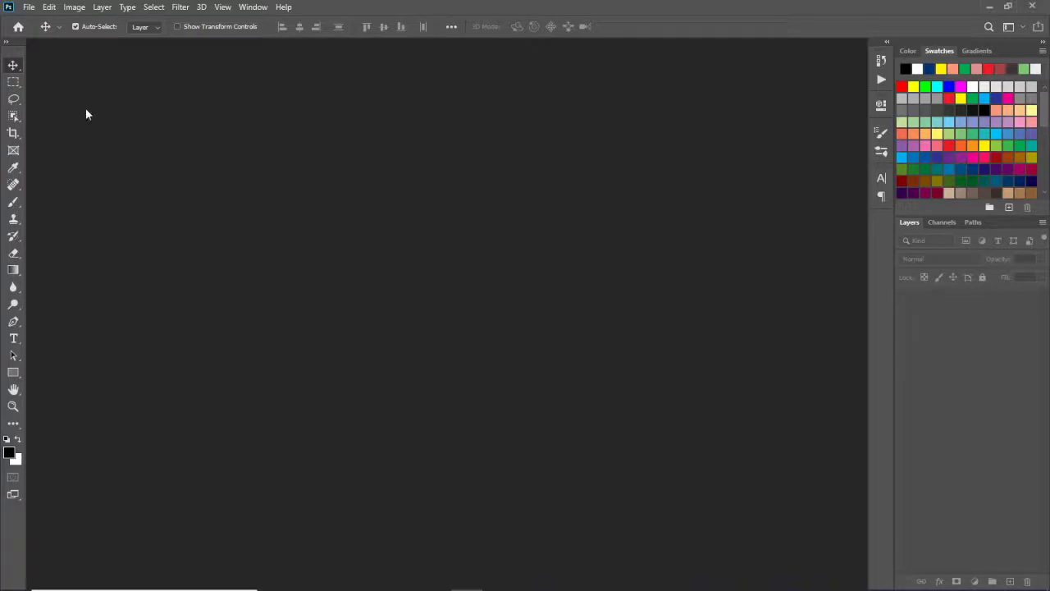
Step: Create a new document named Photo Mosaic, 5 by 5 inches at 72 pixels/inch
left_click(28, 7)
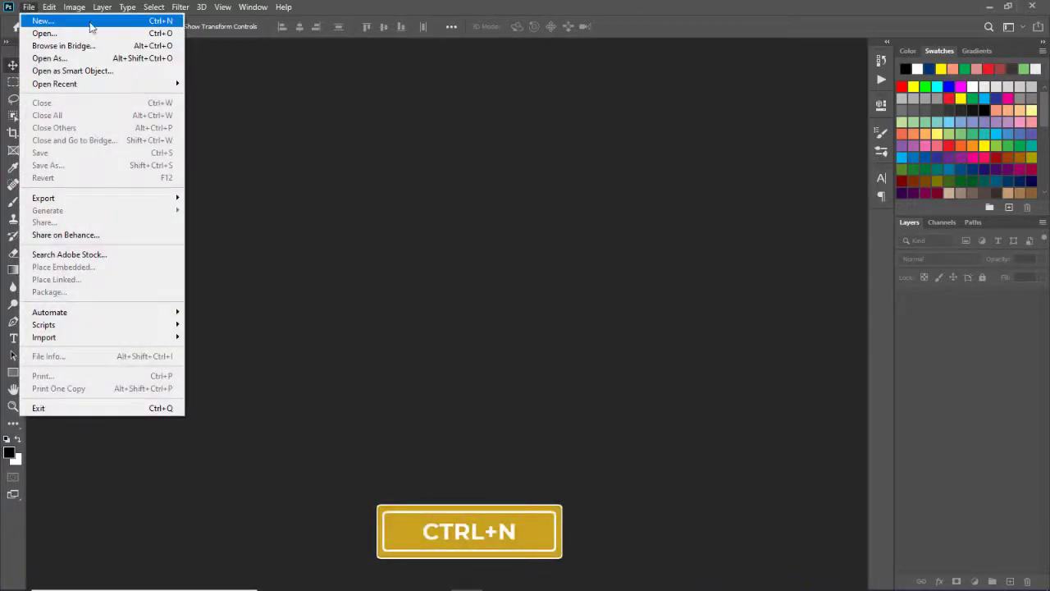
left_click(91, 27)
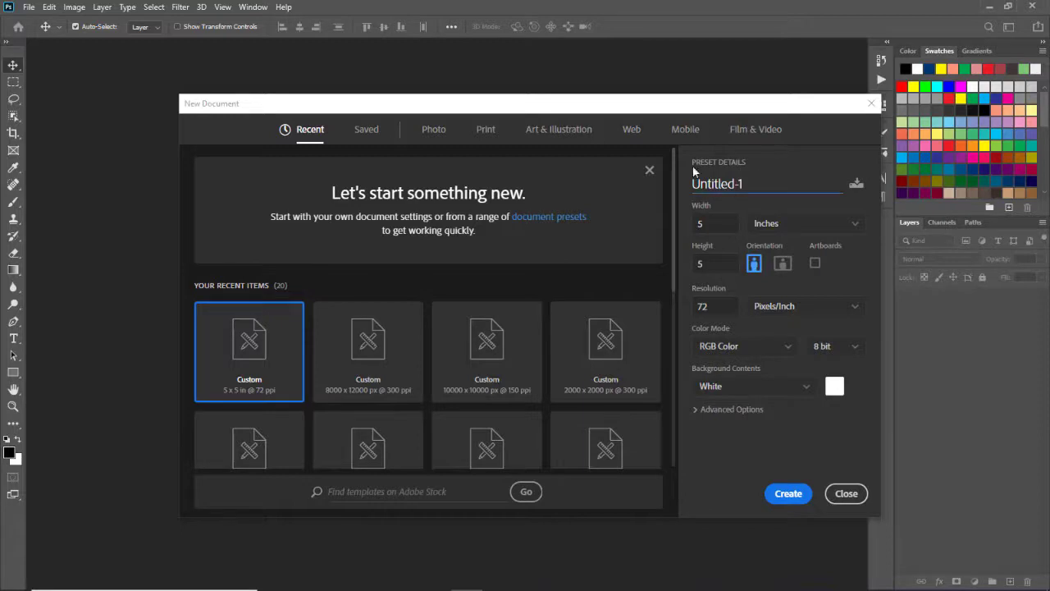
left_click(729, 184)
type("Photo Mosaic")
left_click(846, 222)
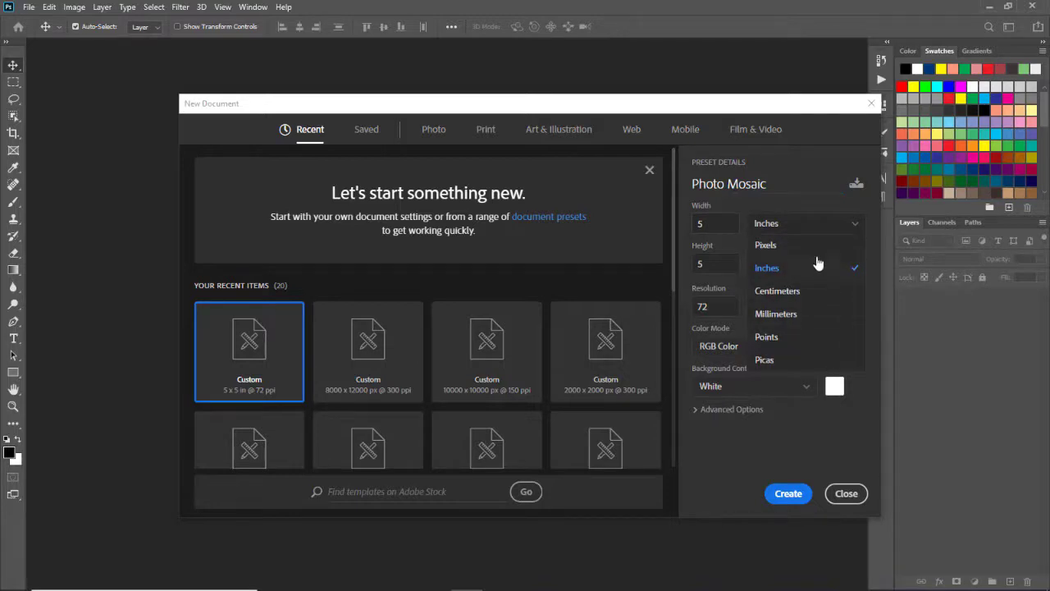
left_click(819, 272)
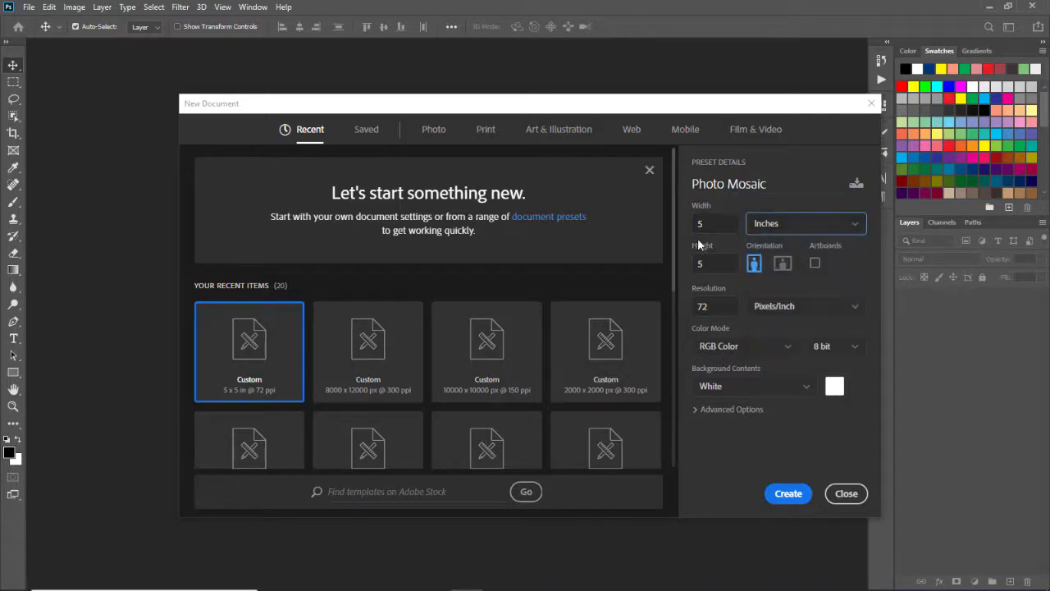
left_click(712, 225)
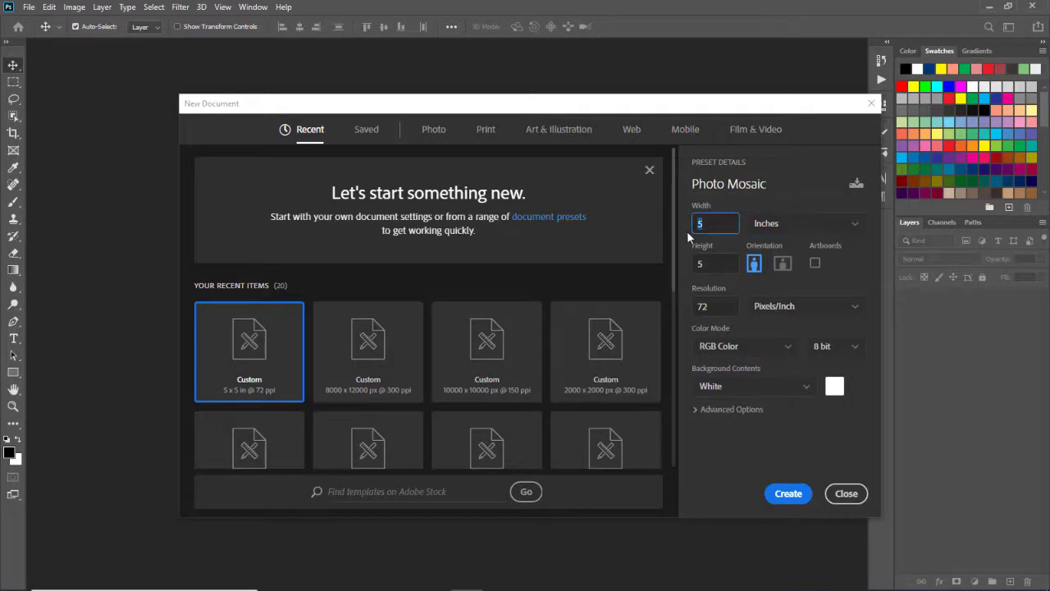
left_click(712, 264)
left_click(714, 306)
left_click(793, 498)
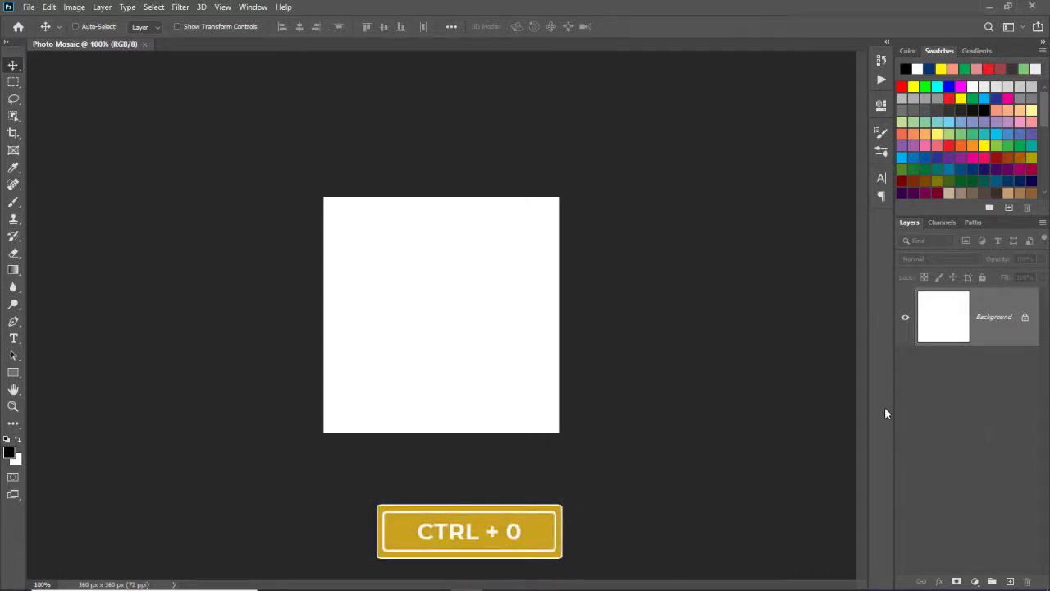
Step: Fit the canvas on screen and set up a custom new guide layout with 5 columns
key("ctrl+0")
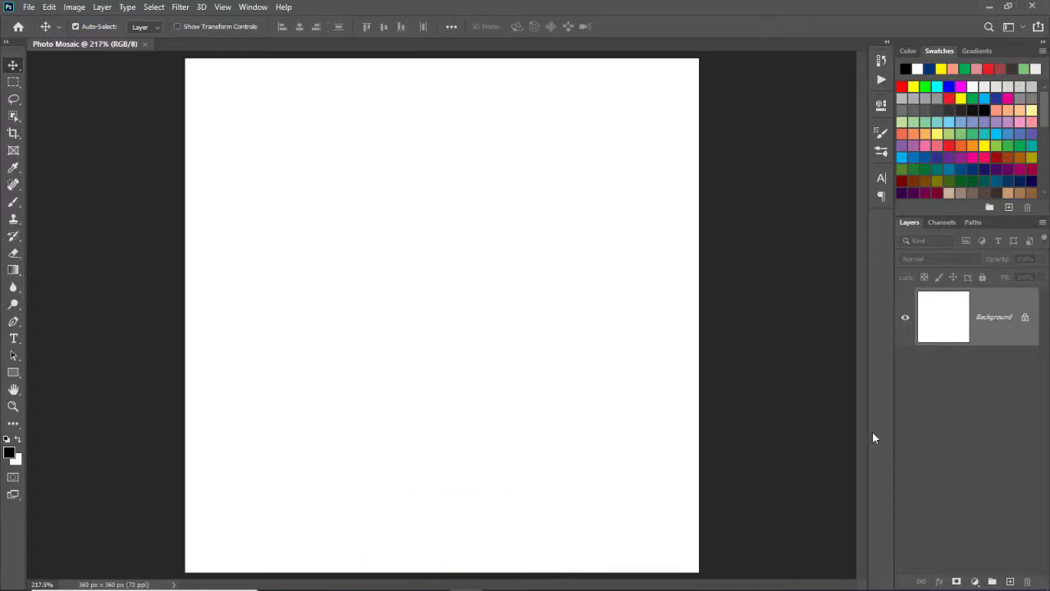
left_click(223, 7)
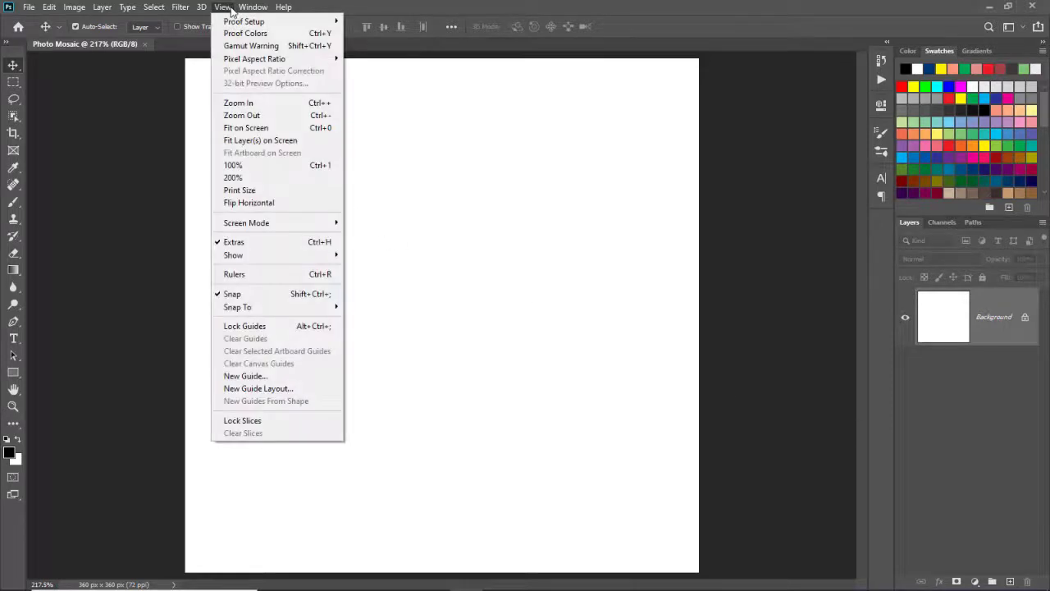
left_click(322, 392)
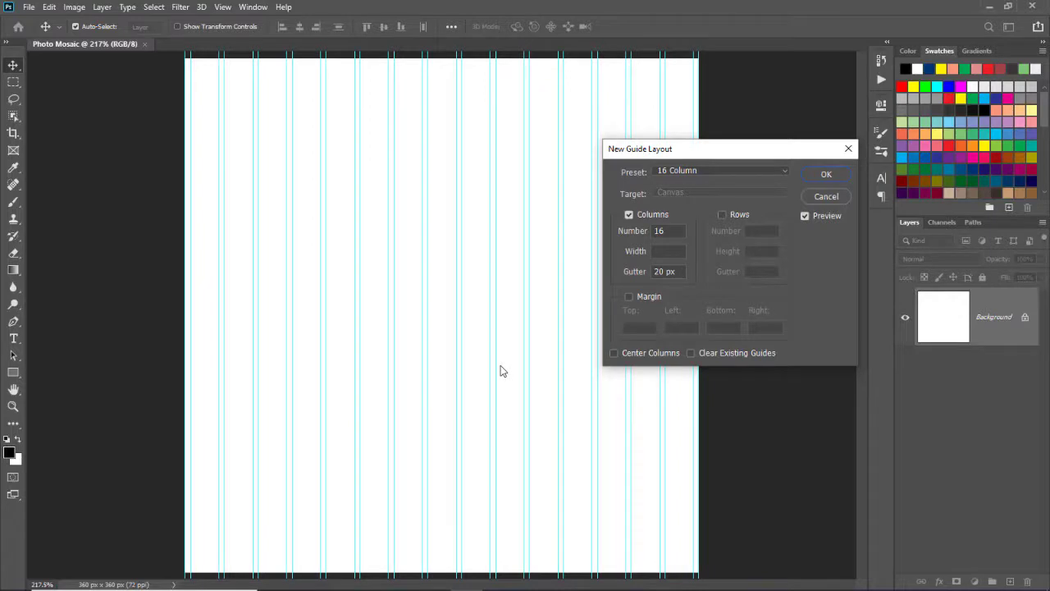
left_click(768, 171)
left_click(762, 320)
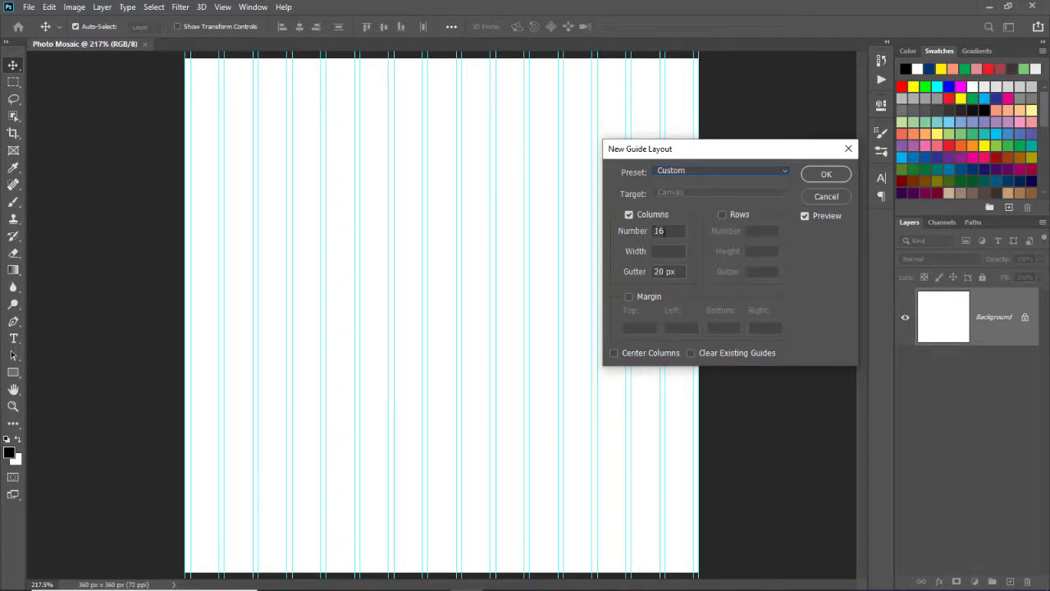
left_click_drag(674, 232, 650, 237)
type("5")
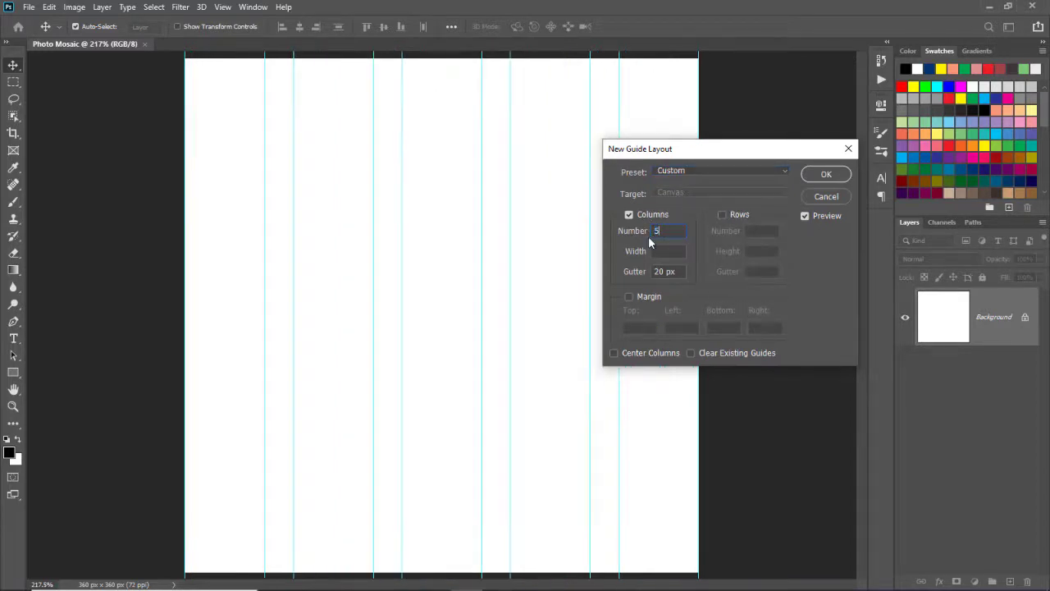
Step: Add 5 rows to the guide layout, set both gutters to 0 px and apply it
left_click(721, 215)
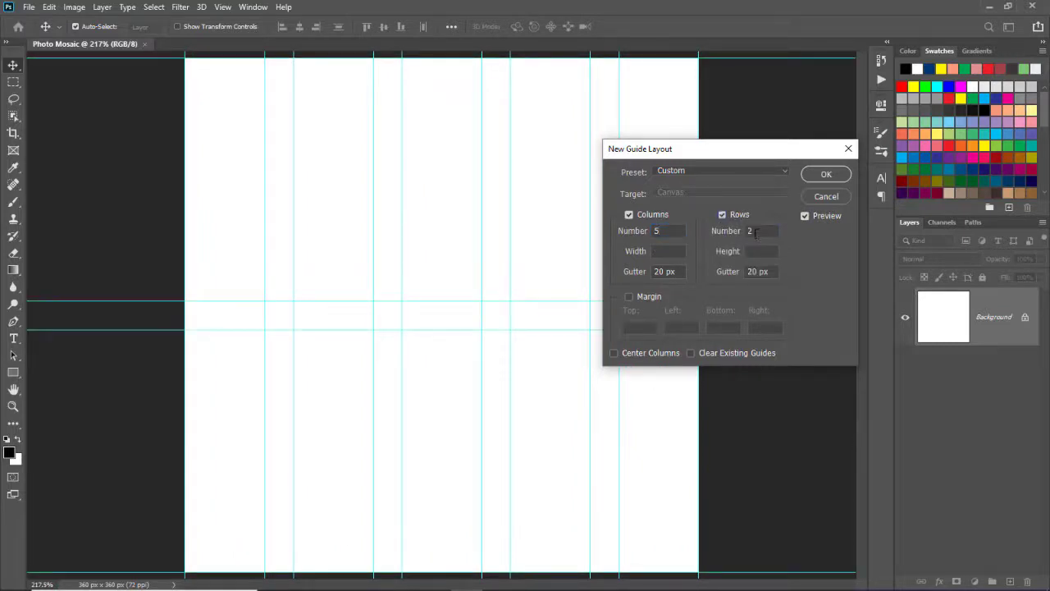
left_click_drag(756, 233, 716, 241)
type("5")
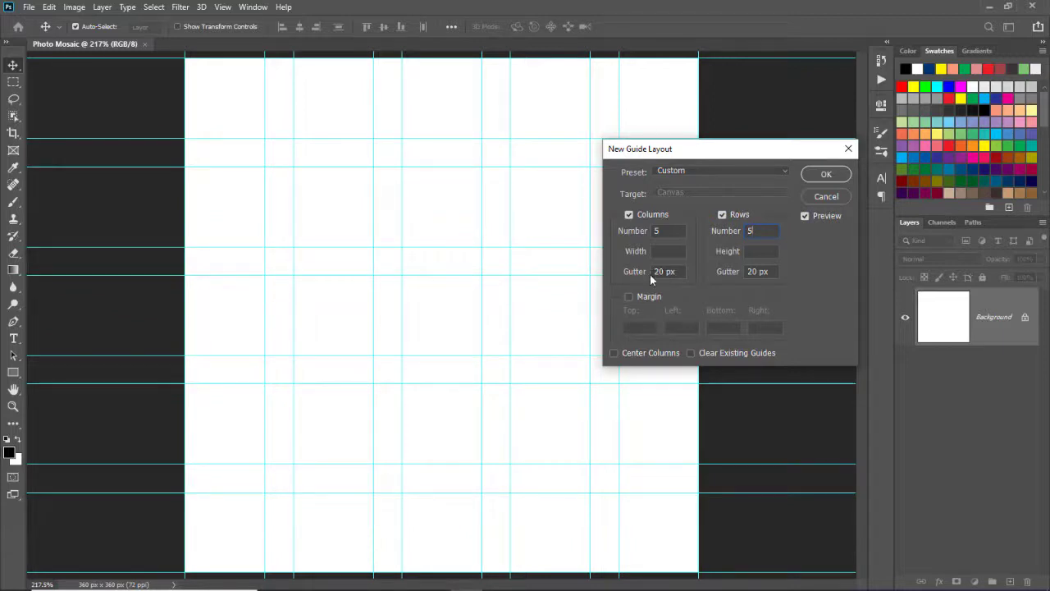
left_click_drag(645, 277, 563, 288)
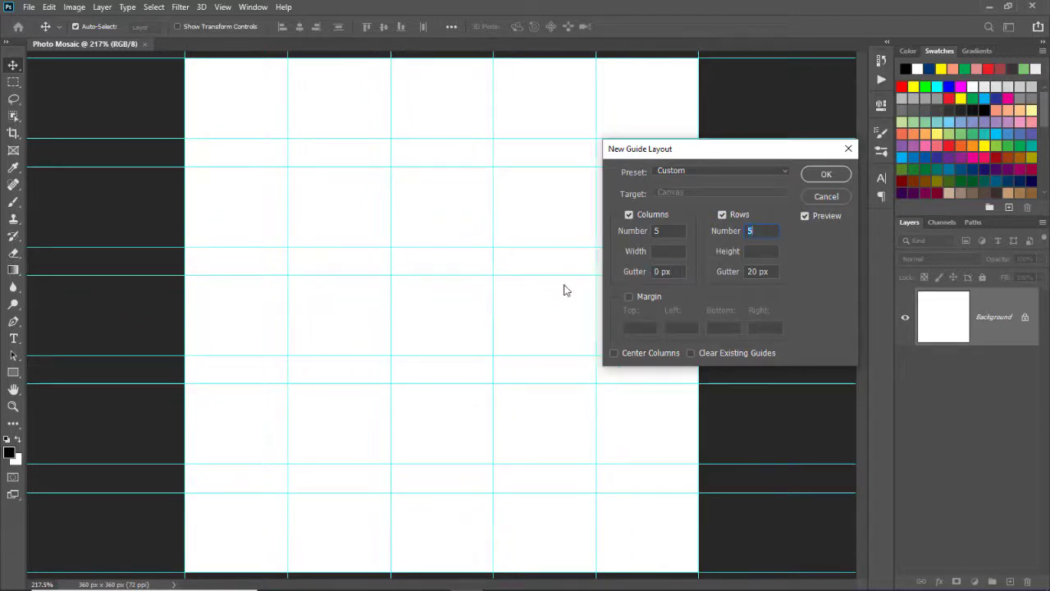
left_click_drag(738, 275, 668, 284)
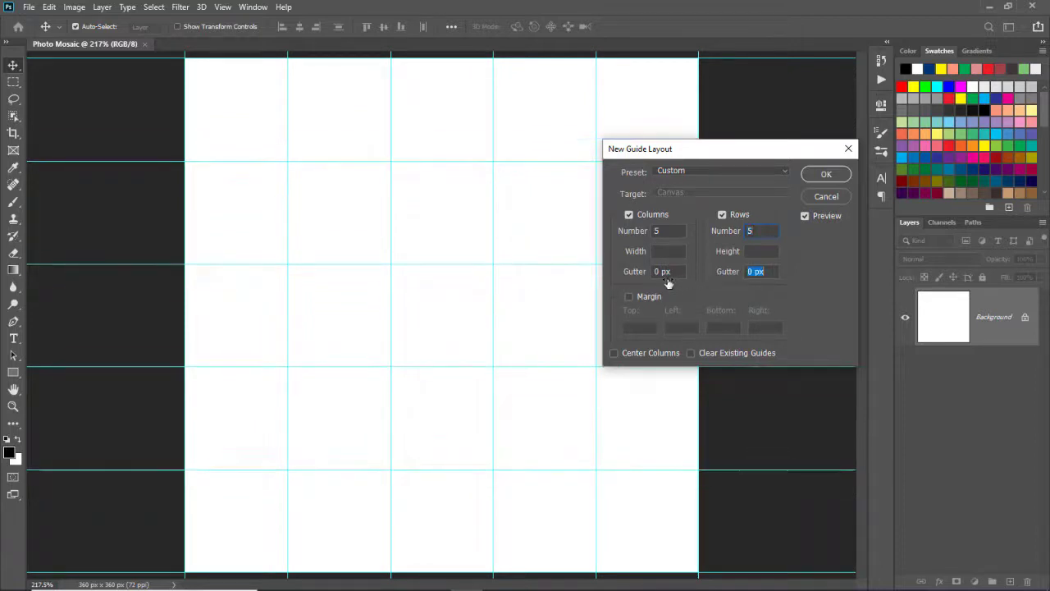
left_click(812, 173)
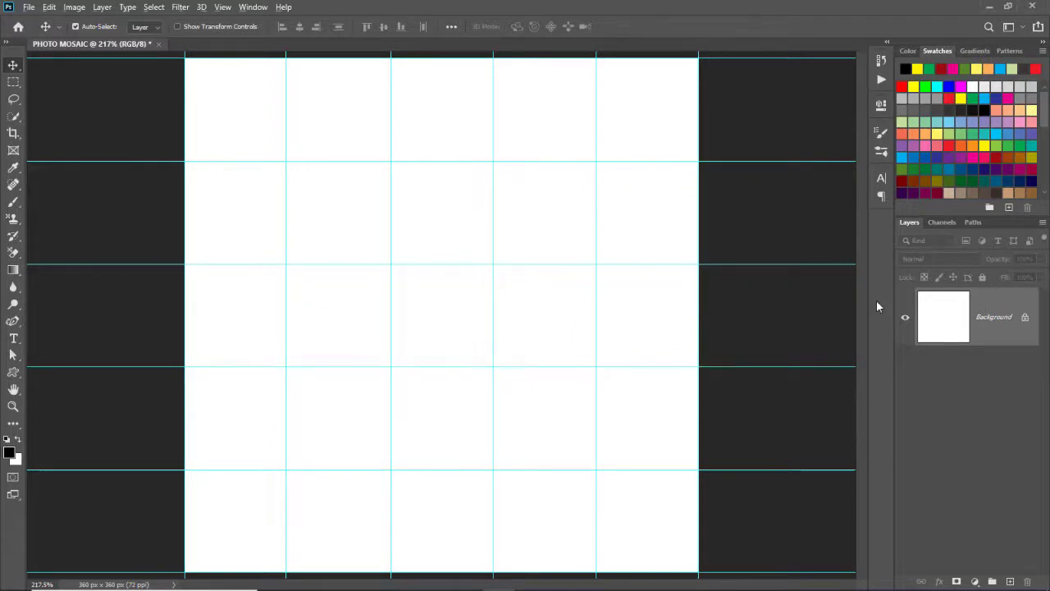
Step: Place photo 1 from the LION folder, scaled to about 2.54% so the lion fills the top-left grid cell
key("alt+Tab")
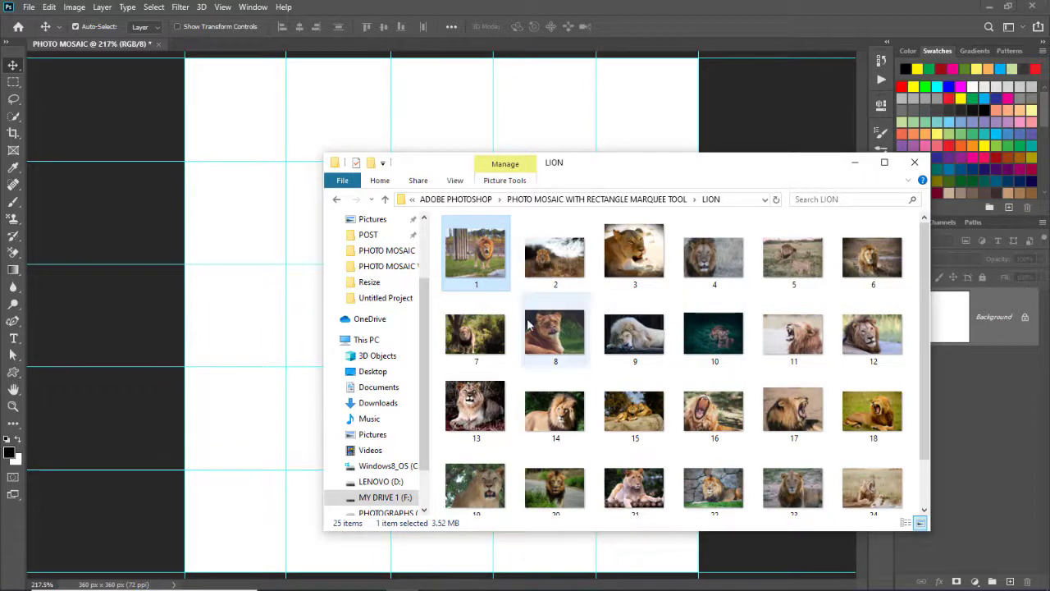
left_click_drag(476, 272, 259, 150)
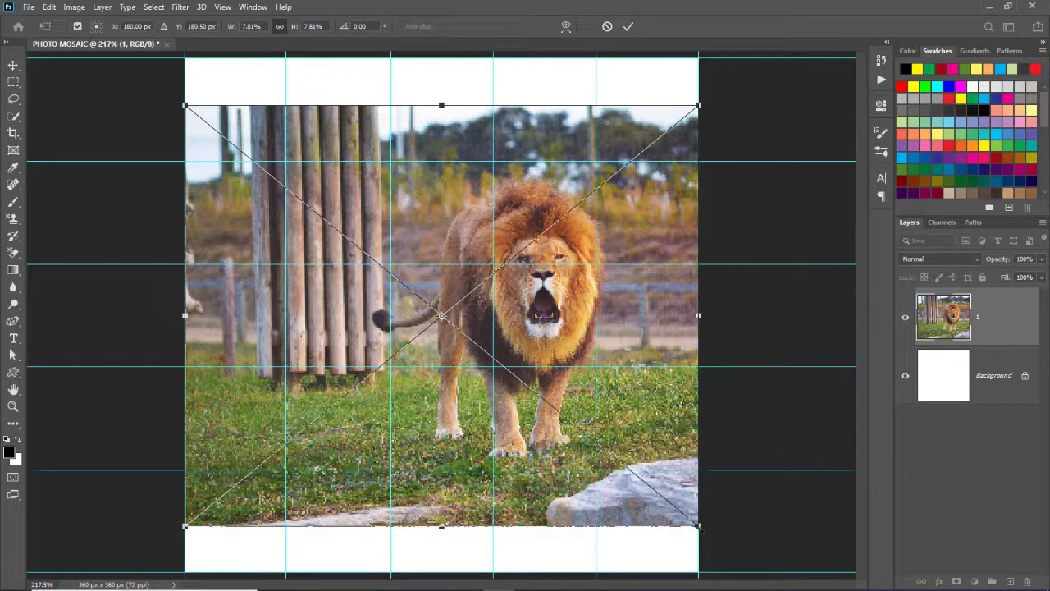
left_click_drag(698, 526, 387, 280)
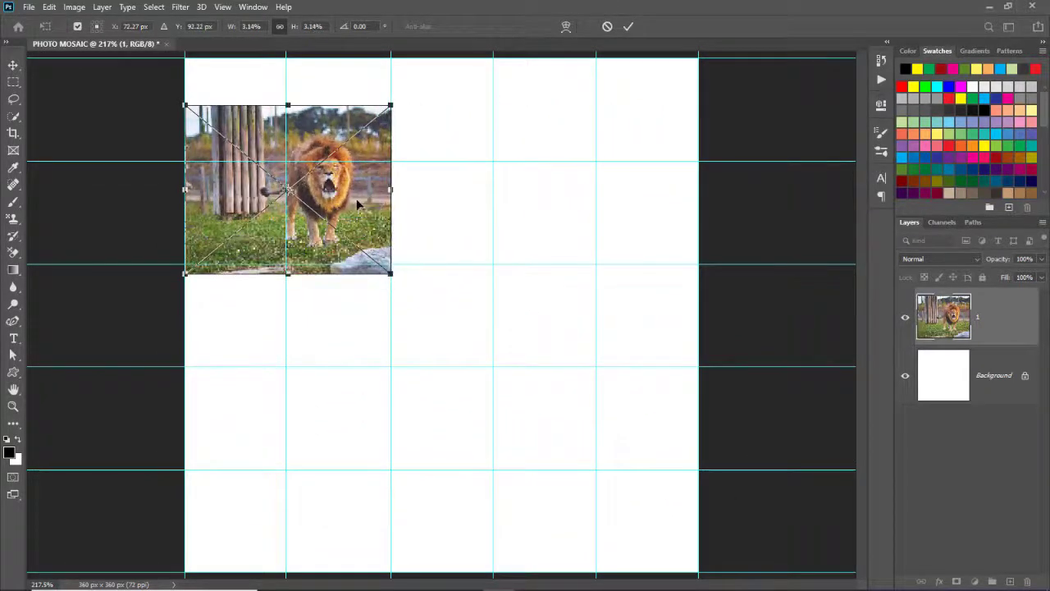
left_click_drag(303, 239, 217, 172)
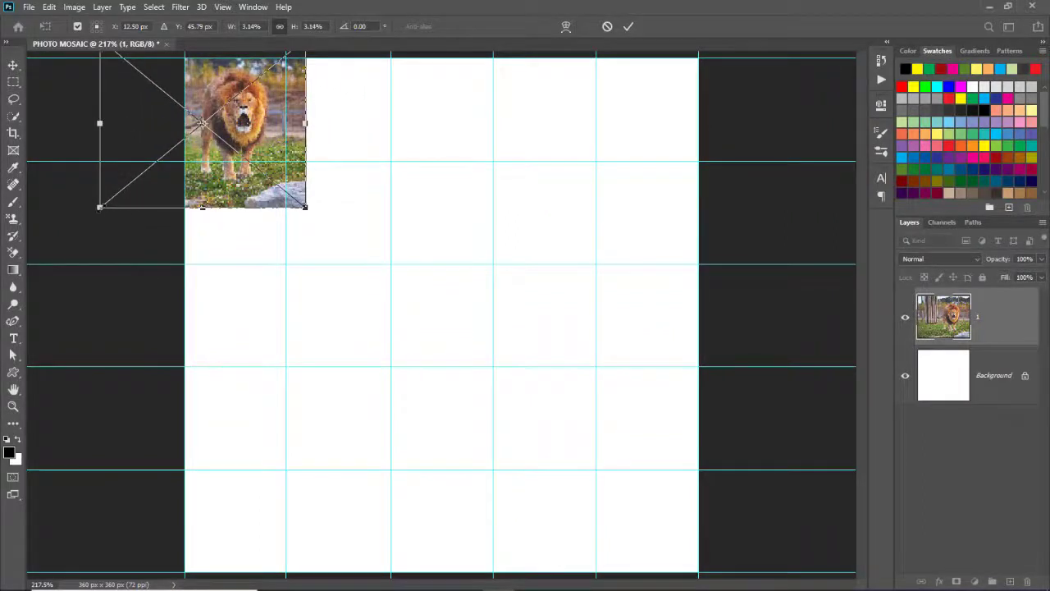
left_click_drag(99, 207, 140, 175)
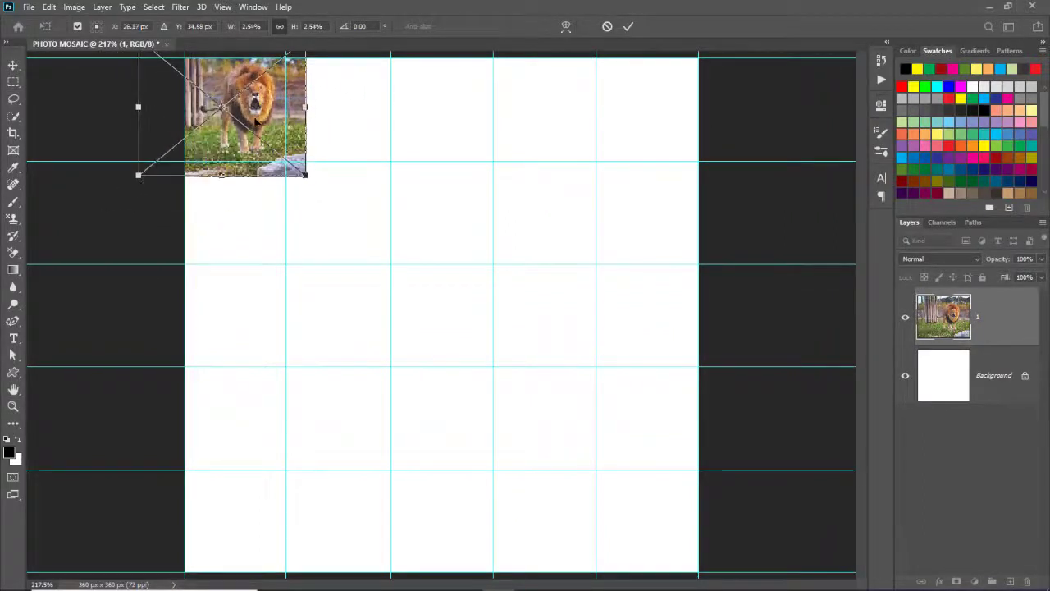
left_click_drag(263, 111, 248, 115)
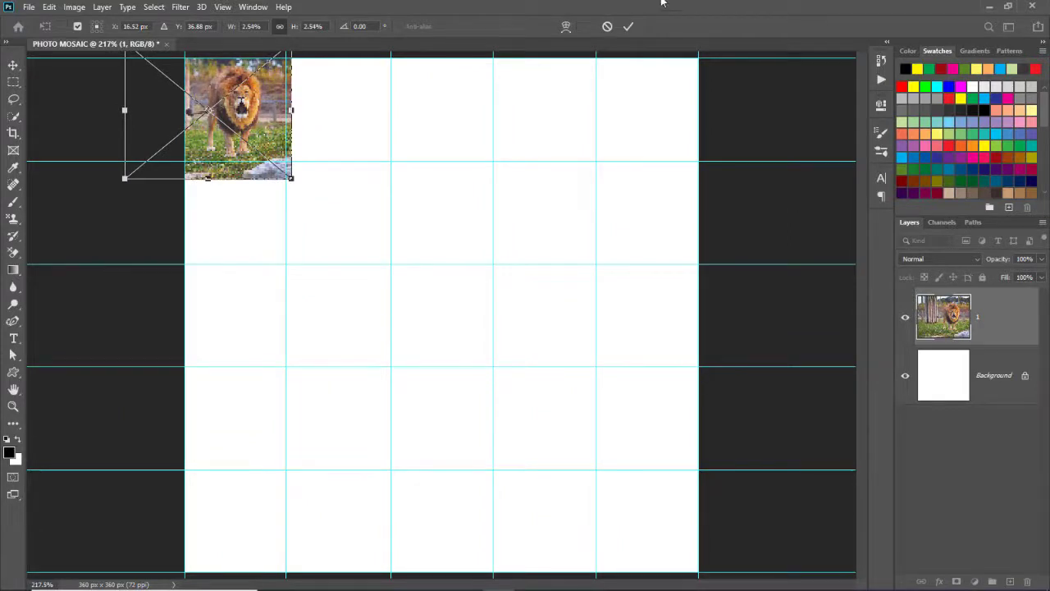
left_click(628, 29)
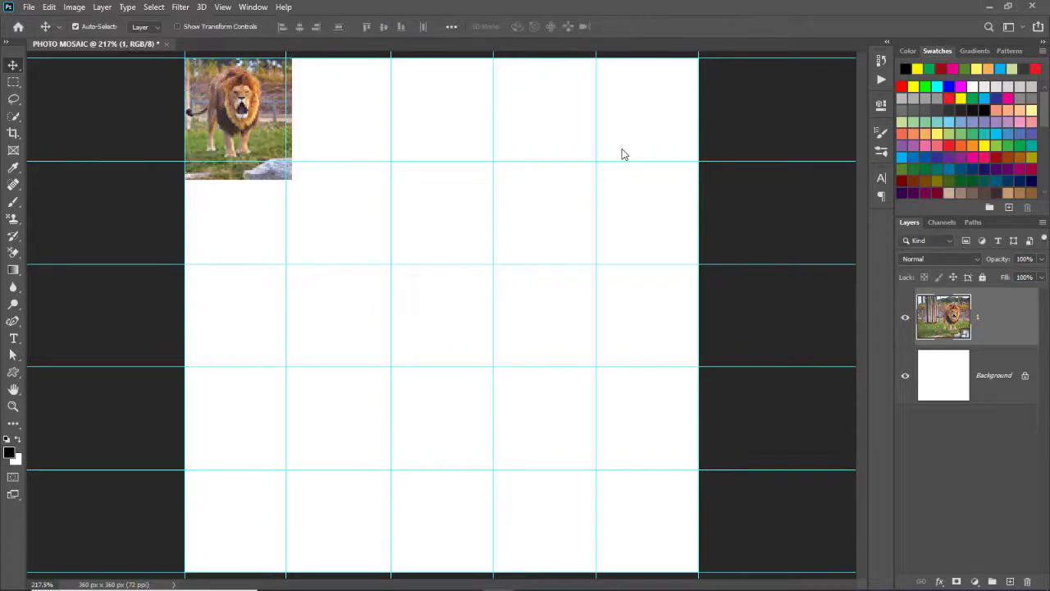
Step: Select the top-left grid cell with the Rectangular Marquee tool and copy that part of photo 1 to a new layer
left_click(13, 82)
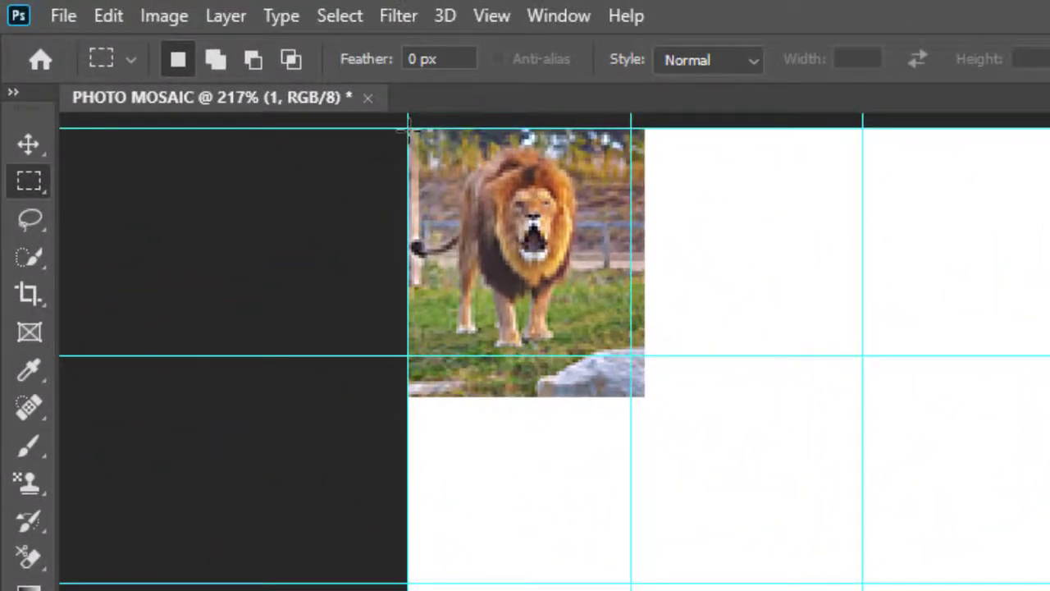
left_click_drag(408, 128, 630, 355)
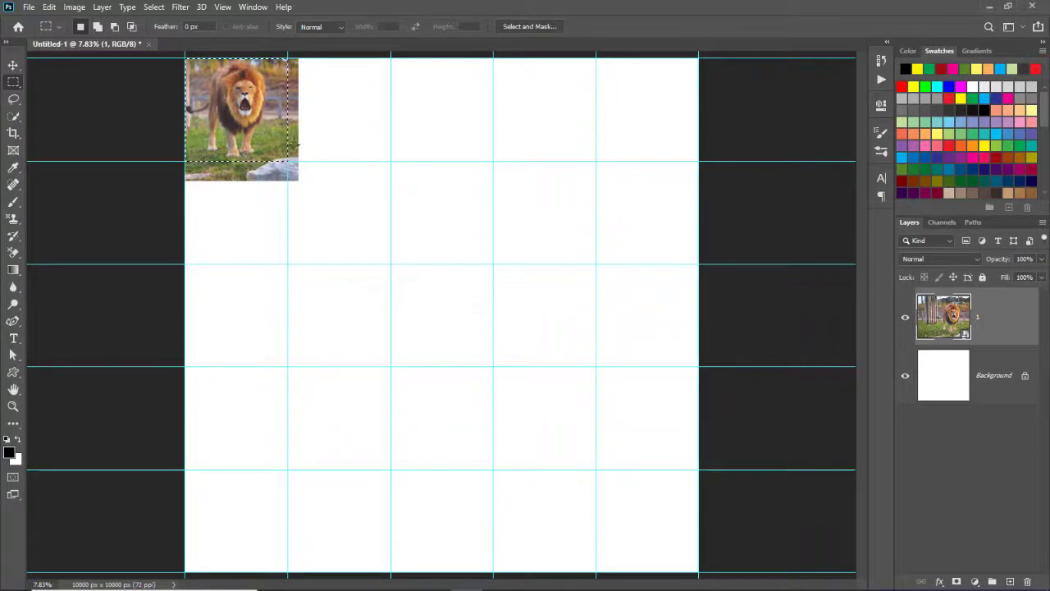
right_click(267, 128)
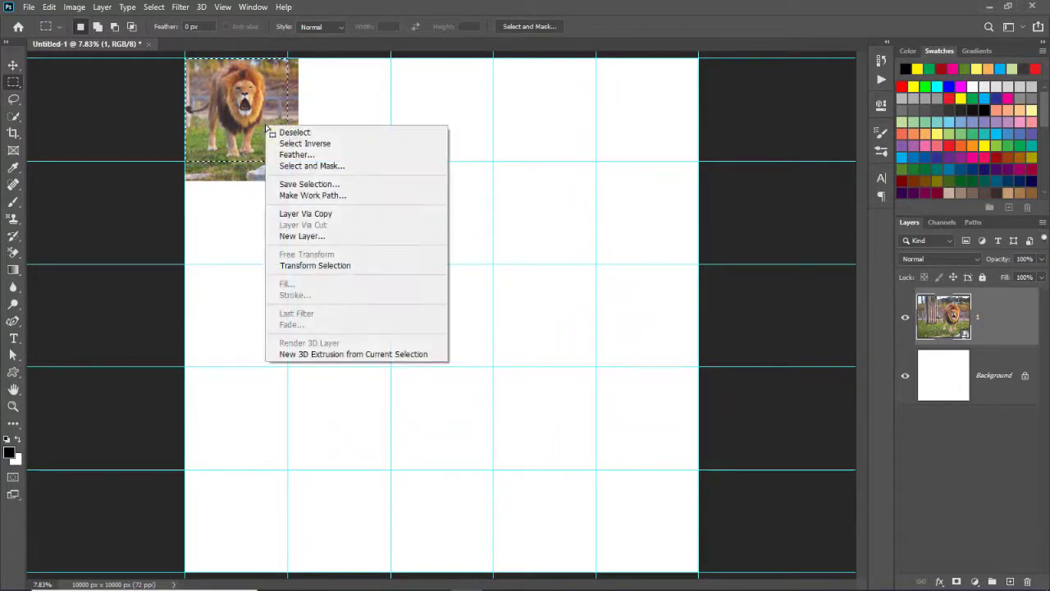
left_click(392, 215)
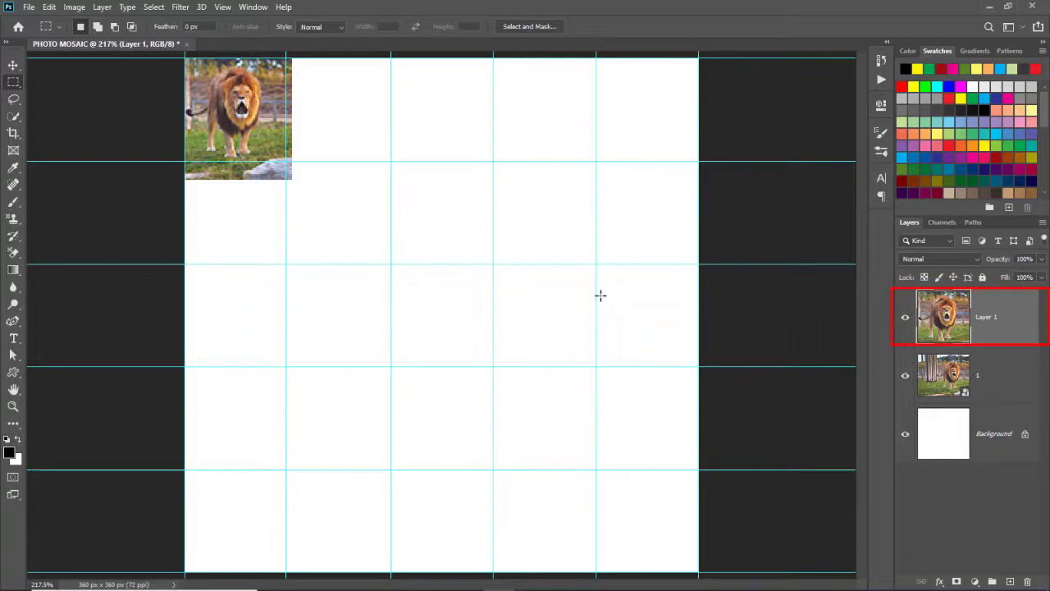
Step: Compare the cropped tile with original layer 1 hidden and shown, and delete layer 1
left_click(906, 377)
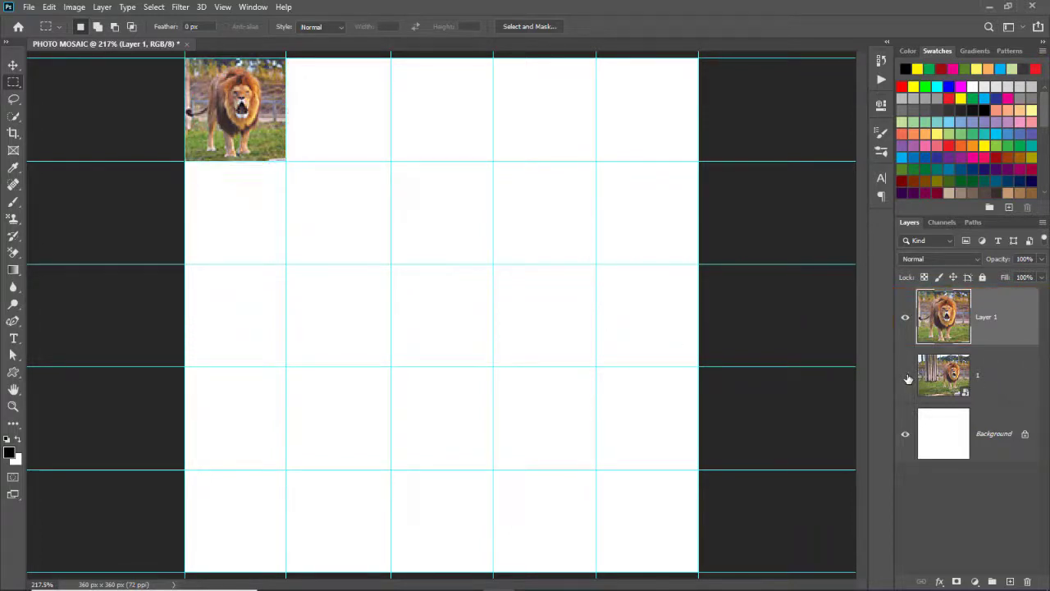
left_click(907, 377)
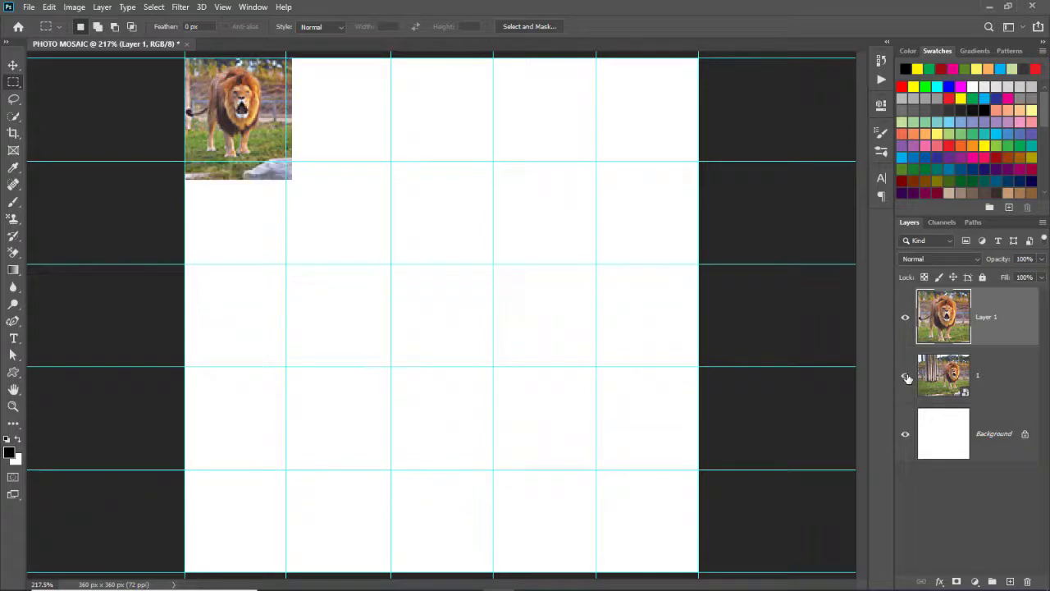
left_click(907, 377)
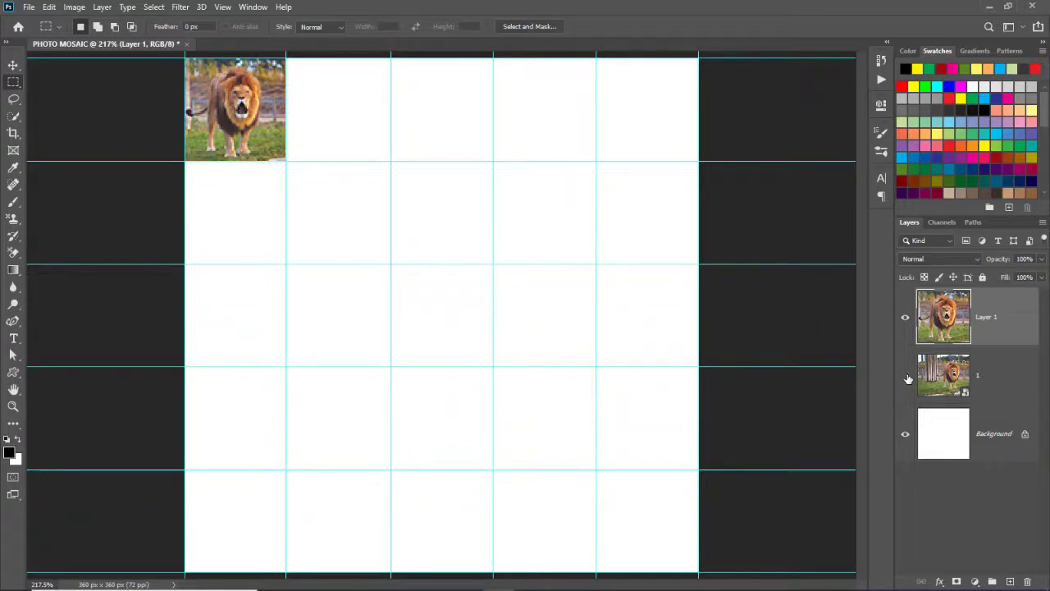
left_click_drag(984, 378, 1028, 581)
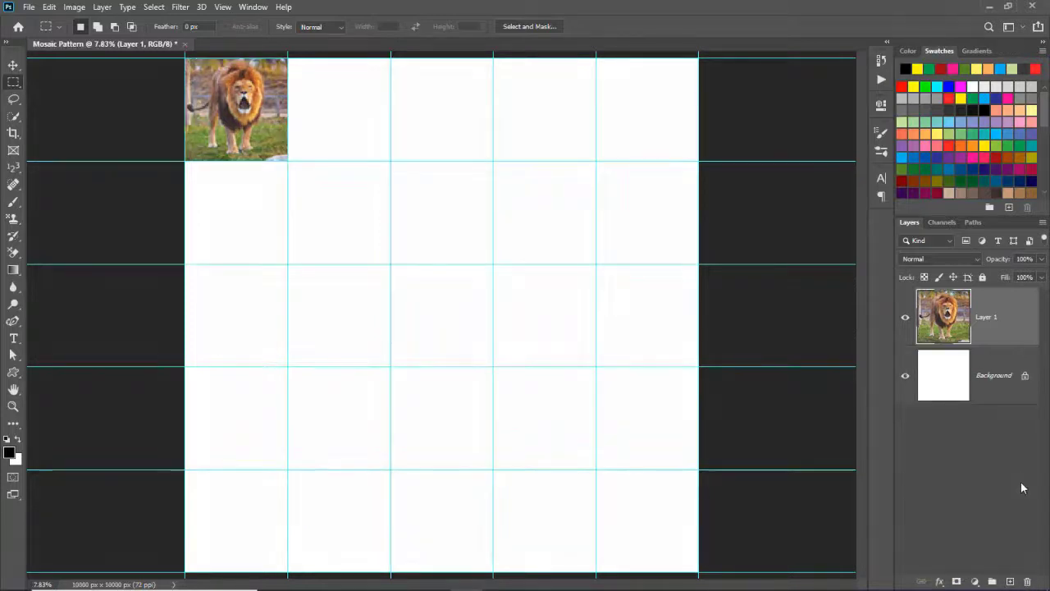
left_click(13, 64)
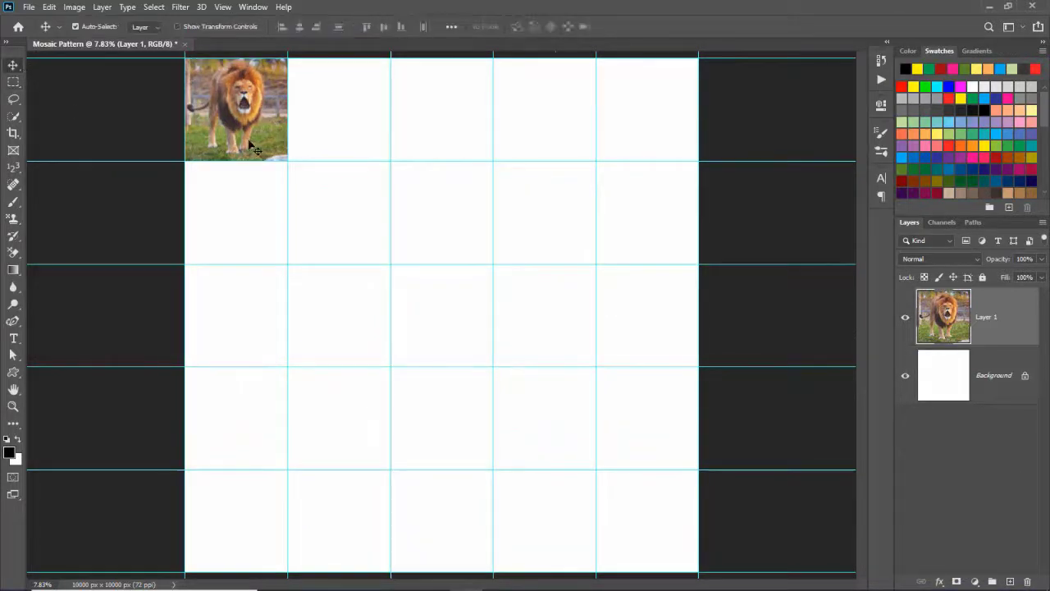
mouse_move(252, 141)
left_mouse_down()
mouse_move(278, 182)
mouse_move(292, 166)
mouse_move(251, 137)
mouse_move(283, 144)
mouse_move(247, 135)
mouse_move(261, 179)
mouse_move(248, 140)
left_mouse_up()
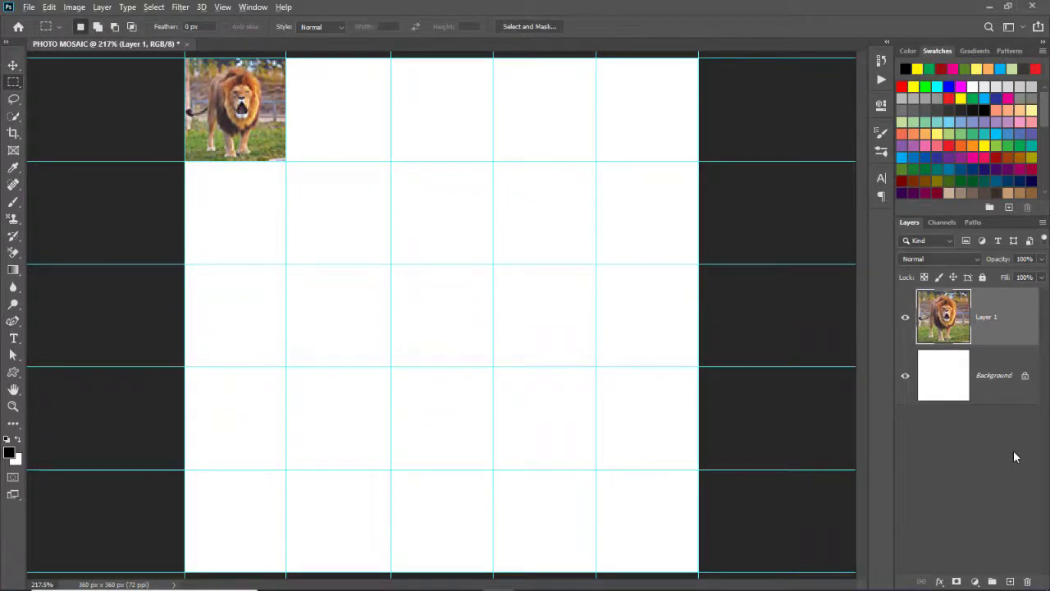
Step: Place photo 2 from the LION folder, scaled to 2.77% with the lion's head over the top row's second cell
key("alt+Tab")
left_click(566, 270)
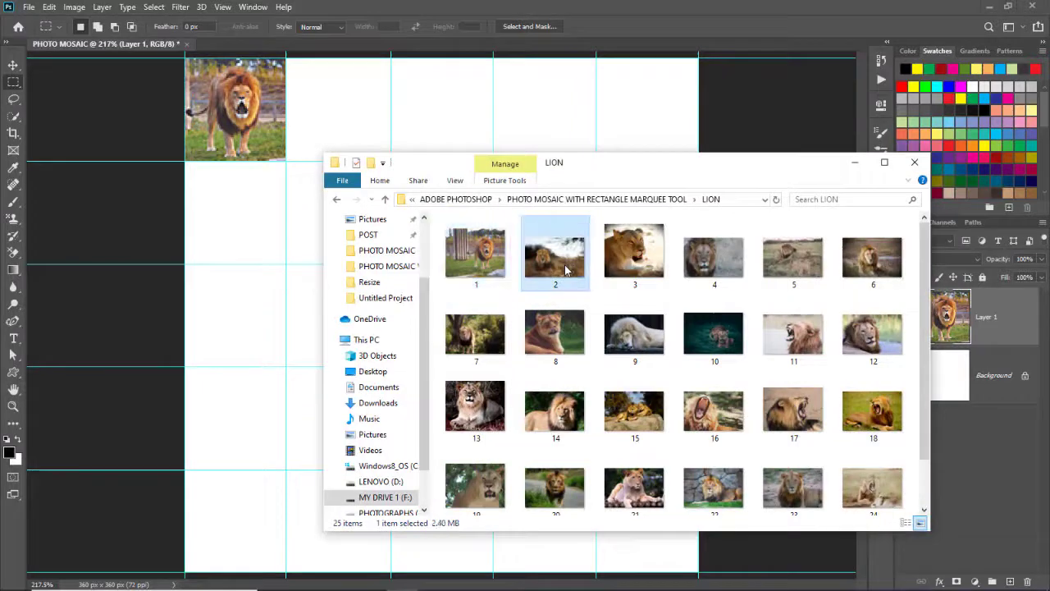
left_click_drag(566, 270, 294, 282)
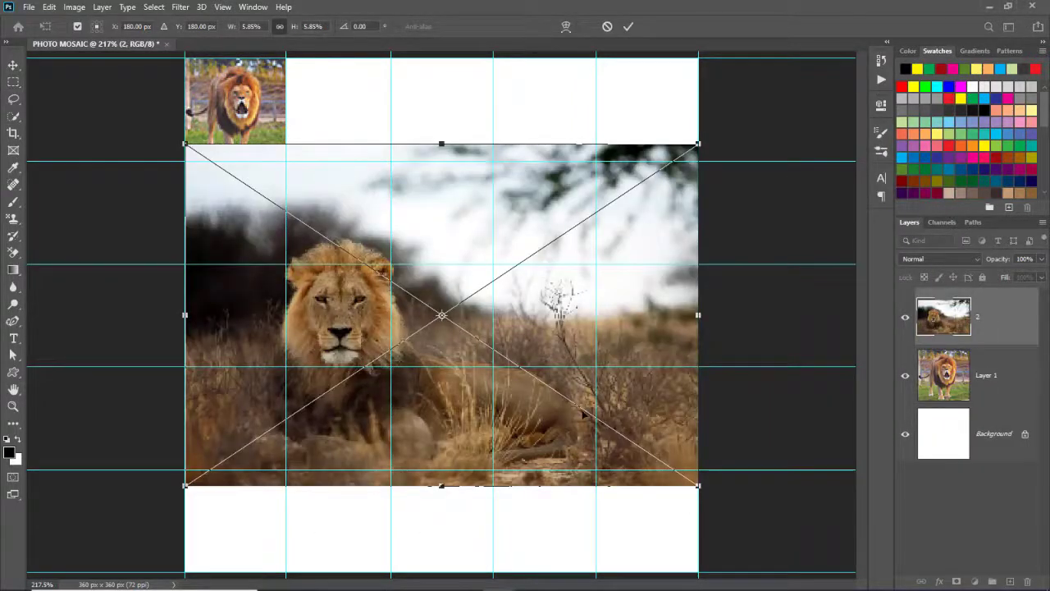
left_click_drag(698, 486, 426, 319)
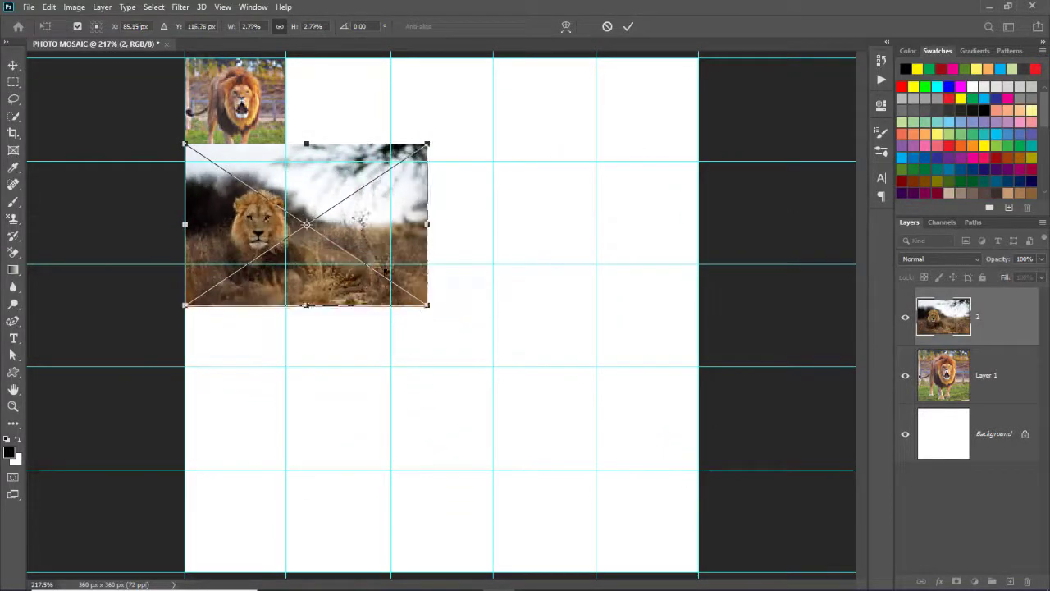
left_click_drag(378, 220, 444, 105)
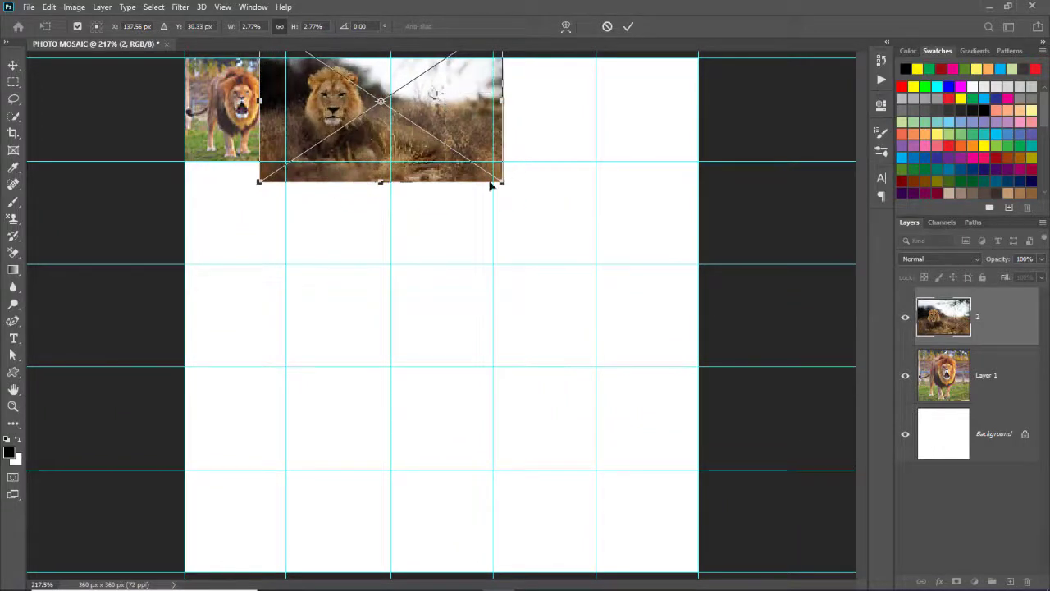
left_click(632, 26)
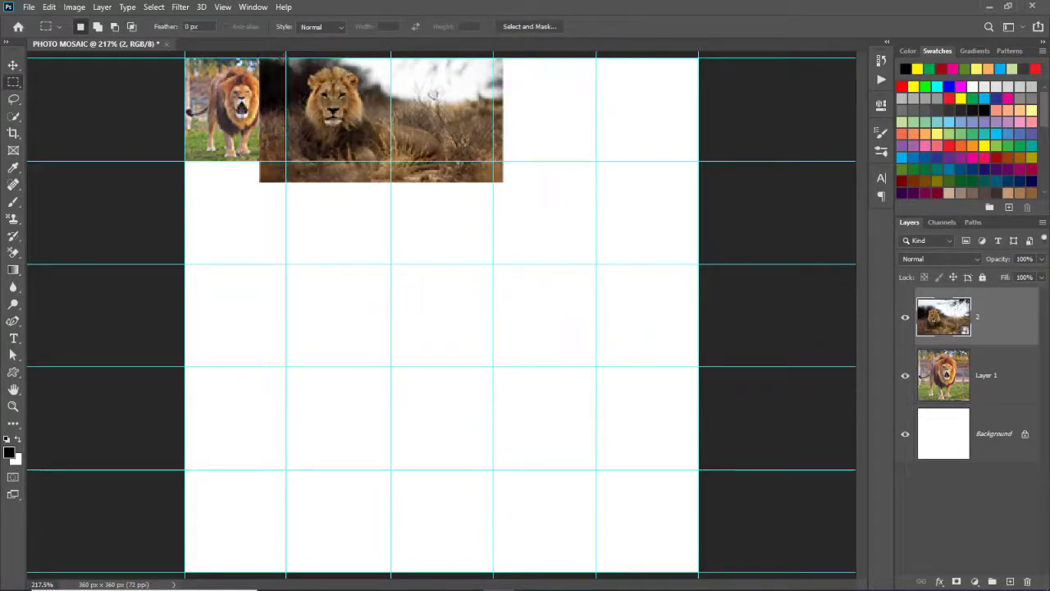
Step: Copy the part of photo 2 inside the top row's second cell to a new layer and delete original layer 2
left_click_drag(287, 56, 391, 162)
key("ctrl+j")
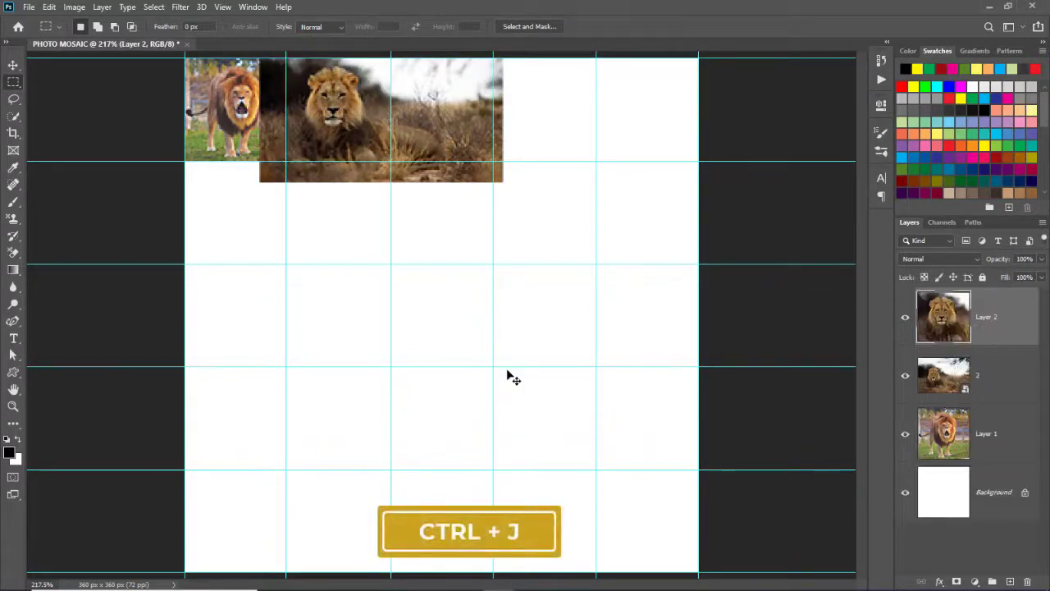
left_click(905, 376)
left_click(906, 376)
left_click(906, 376)
left_click_drag(943, 384, 1027, 580)
Step: Place photo 3 from the LION folder, scaled down with the lioness's head over the top row's third cell
key("alt+Tab")
left_click_drag(632, 246, 279, 286)
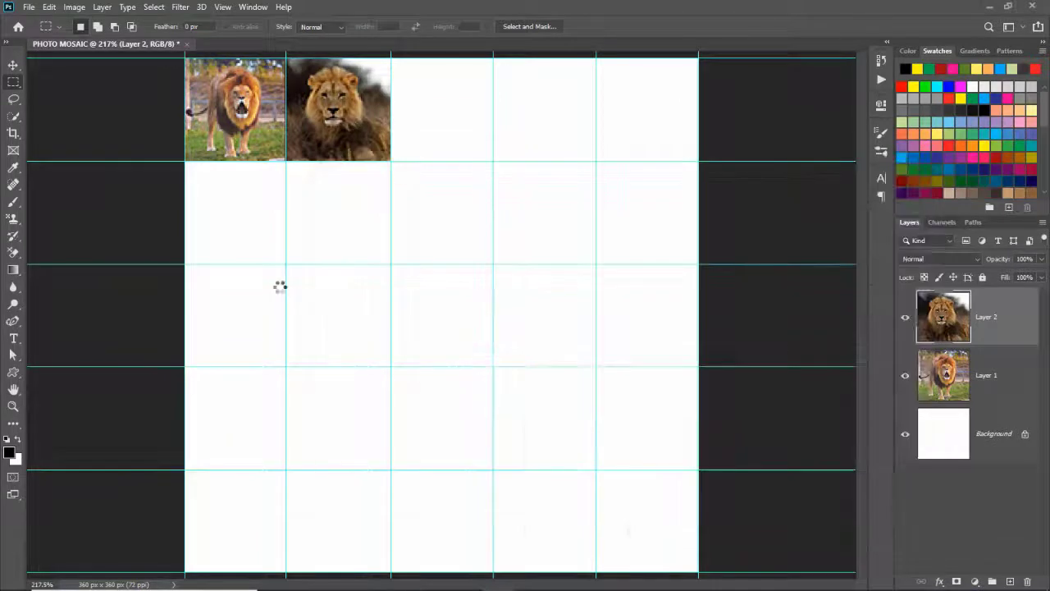
left_click_drag(700, 545, 371, 255)
left_click_drag(345, 214, 397, 185)
left_click_drag(462, 147, 447, 159)
left_click(628, 27)
Step: Copy the part of photo 3 inside the top row's third cell to a new layer and delete original layer 3
left_click_drag(390, 58, 493, 161)
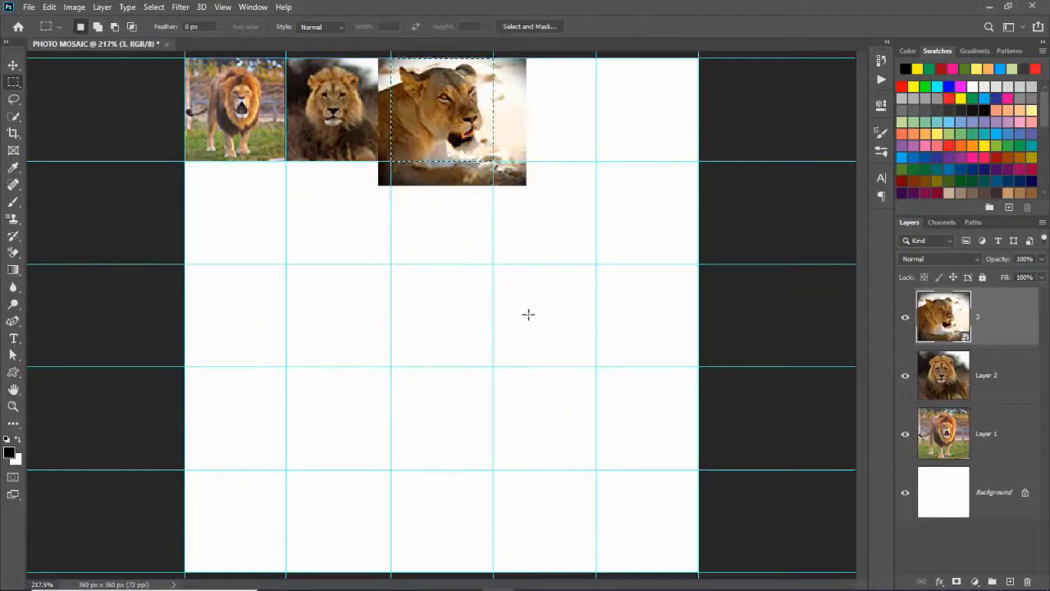
key("ctrl+j")
left_click(905, 375)
left_click_drag(993, 378, 1027, 581)
Step: Place photo 4 from the LION folder, scaled down with the lion's face filling the top row's fourth cell
key("alt+Tab")
left_click_drag(713, 247, 291, 297)
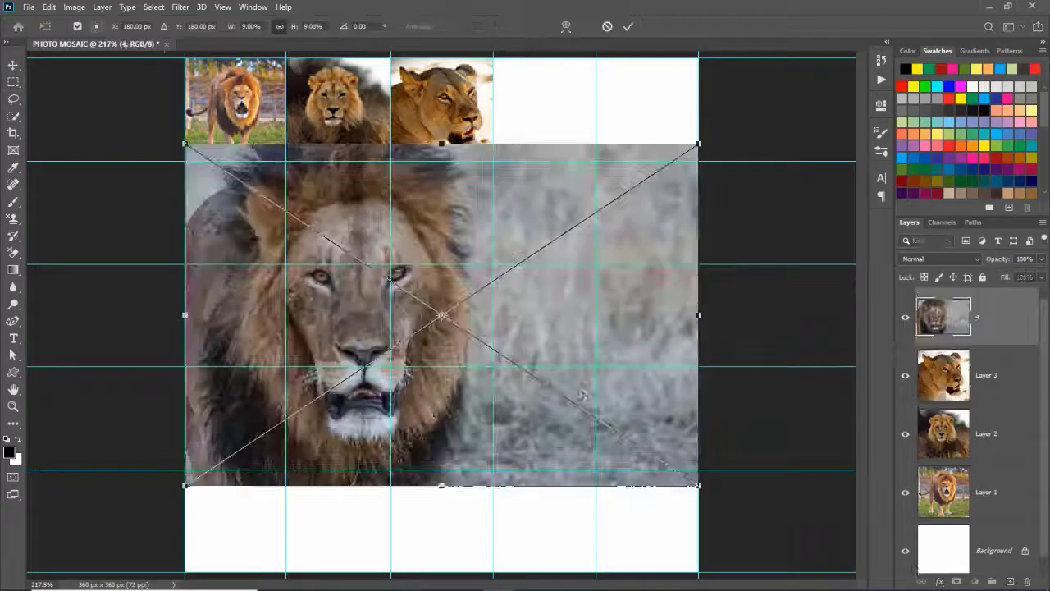
left_click_drag(698, 487, 426, 305)
left_click_drag(373, 236, 645, 135)
left_click_drag(698, 204, 643, 166)
left_click_drag(584, 151, 608, 157)
key("Return")
Step: Crop photo 4 to the top row's fourth cell by copying the marquee selection to a new layer
key("m")
left_click_drag(493, 57, 595, 161)
key("ctrl+j")
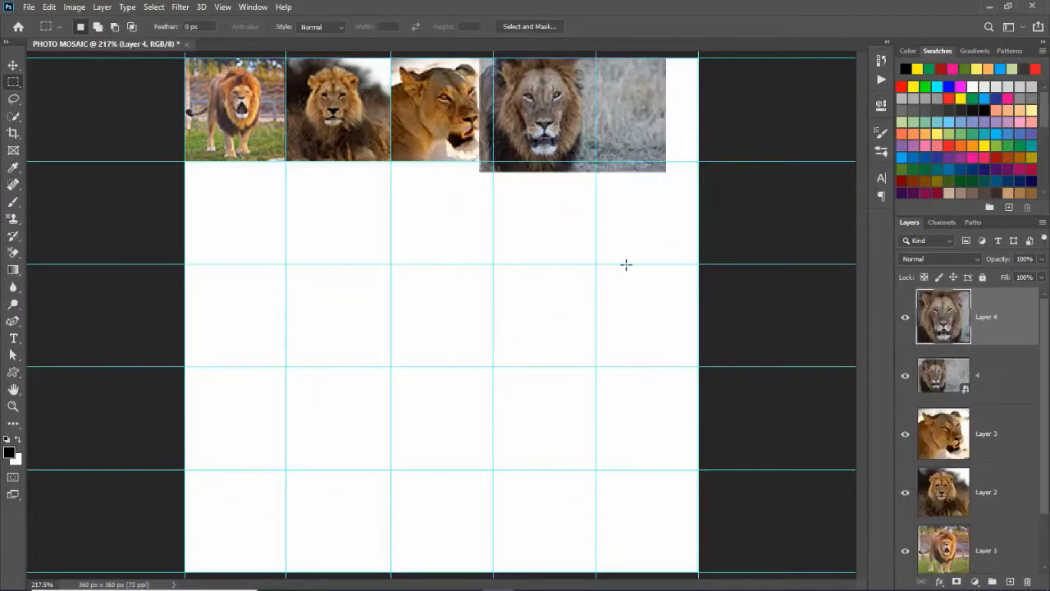
left_click(906, 378)
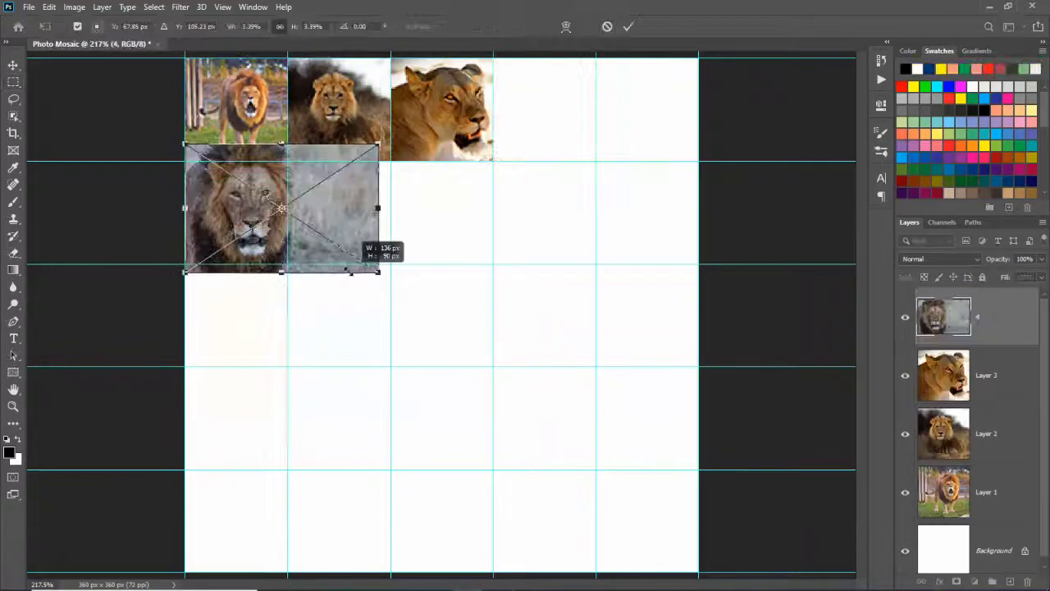
left_click_drag(375, 269, 597, 161)
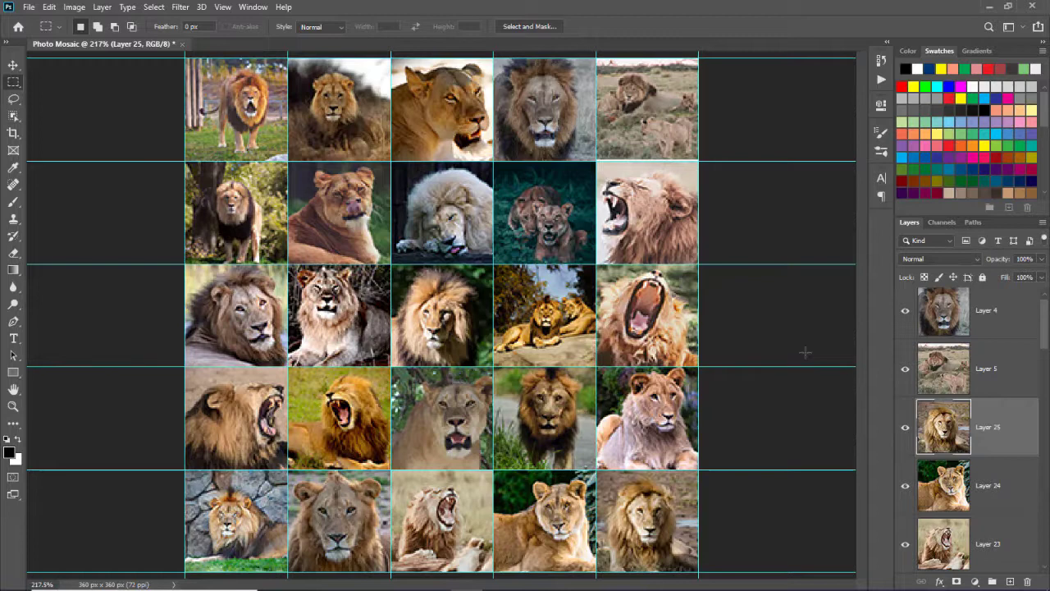
Step: Hide the guides and define the finished 25-photo mosaic as a pattern named "Photo Mosaic - Lion"
key("ctrl+semicolon")
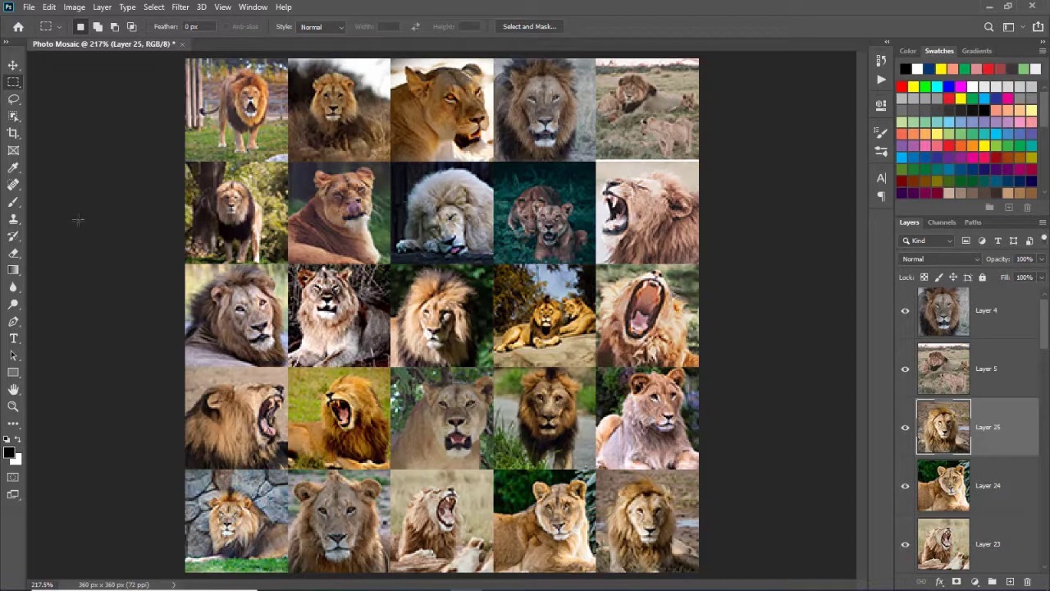
left_click(47, 7)
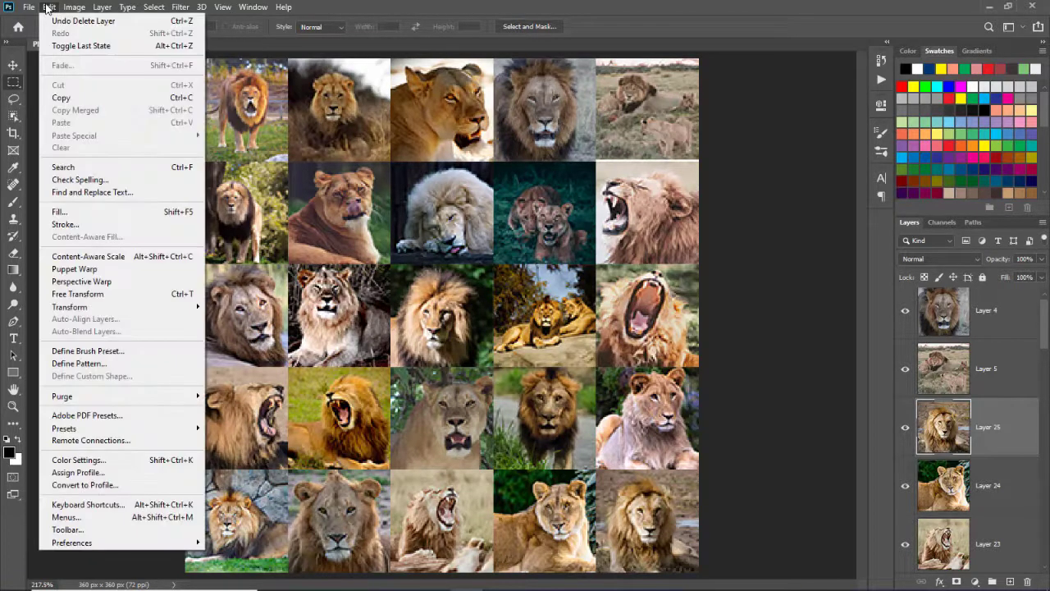
left_click(157, 366)
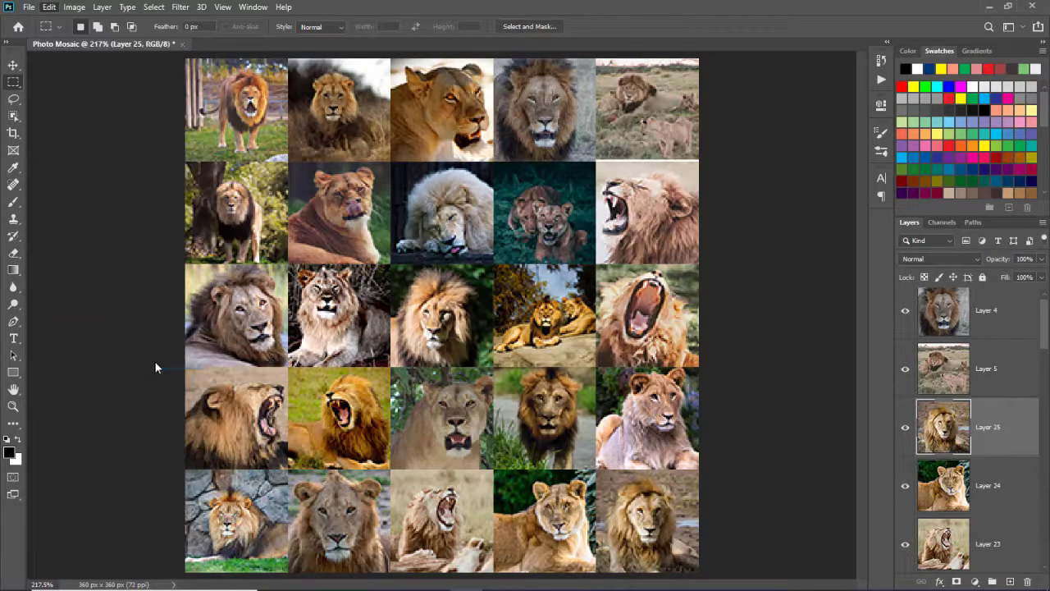
left_click(538, 210)
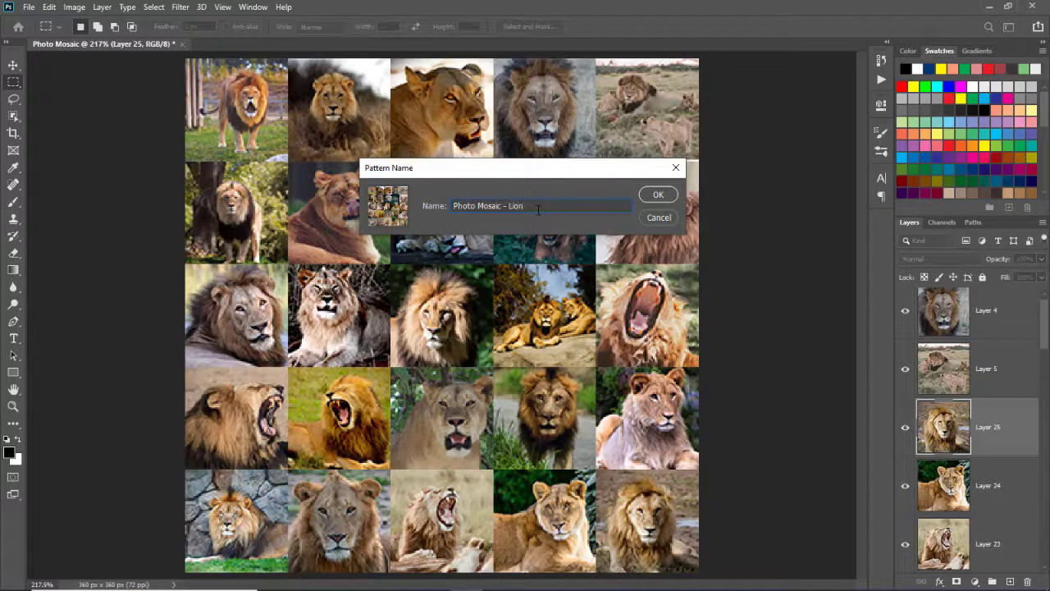
left_click(656, 201)
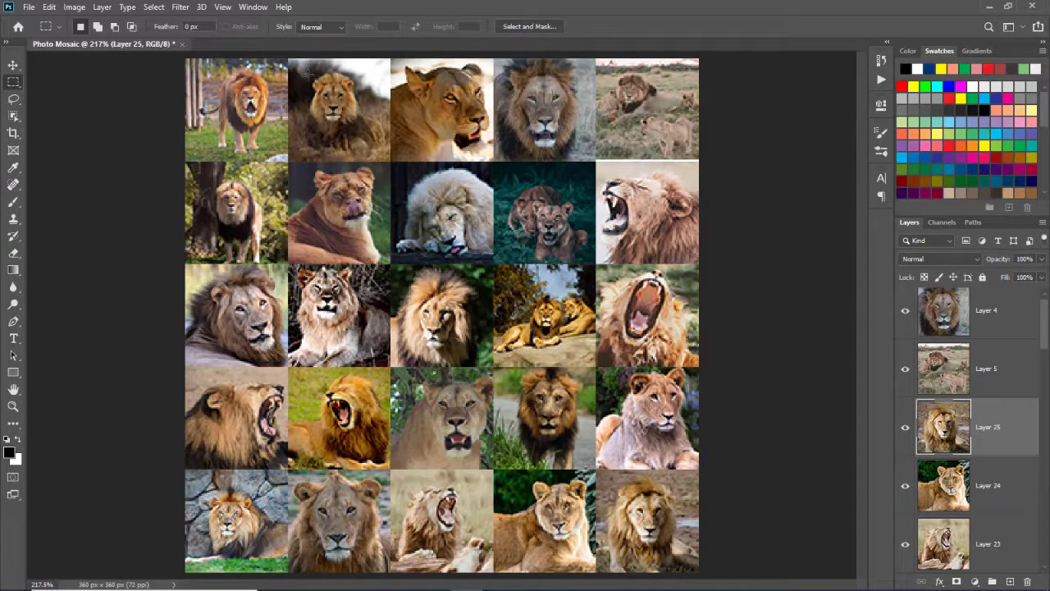
Step: Display the list of saved patterns to check the new mosaic pattern
left_click(247, 10)
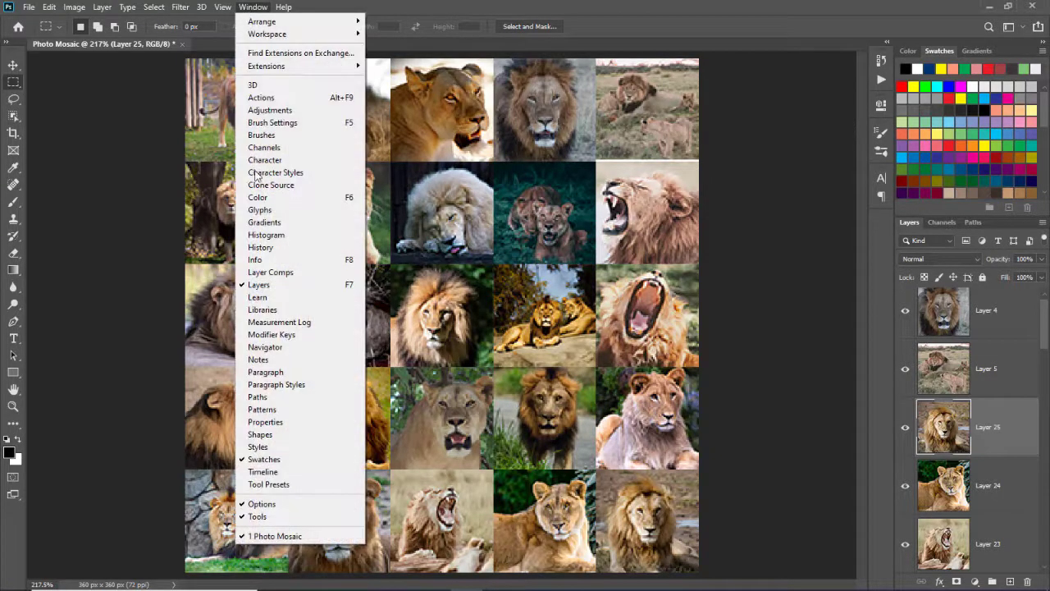
left_click(288, 413)
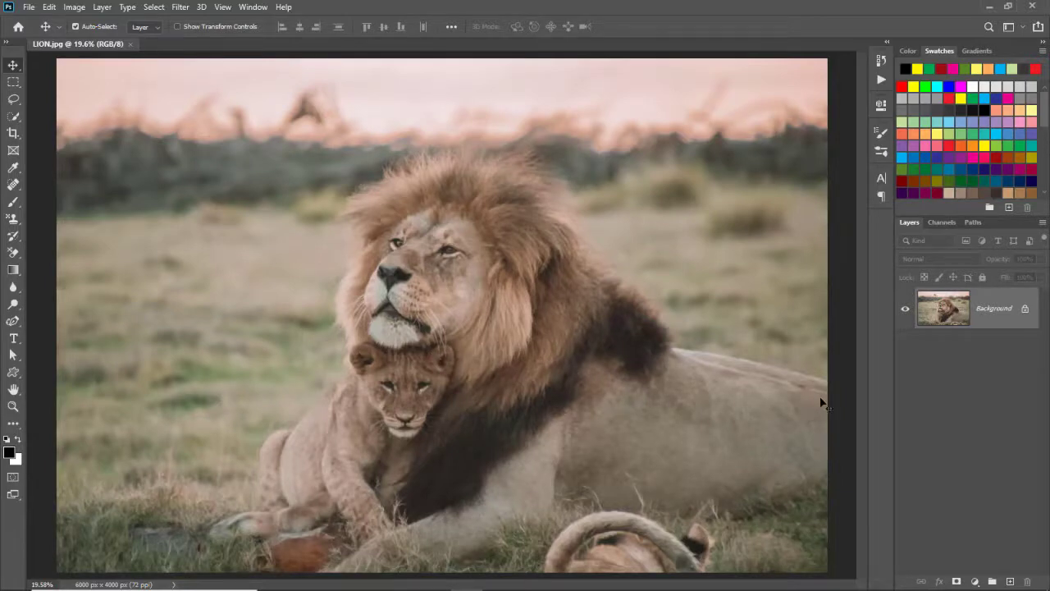
Step: Convert the Background layer of LION.jpg to a smart object and add a Pattern fill layer above it
right_click(1005, 324)
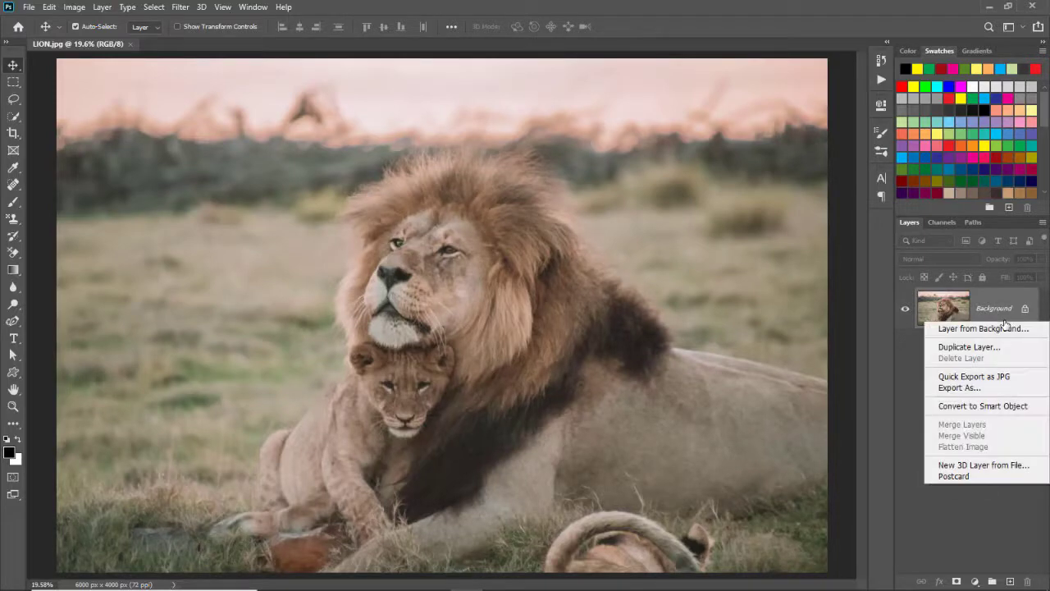
left_click(1035, 408)
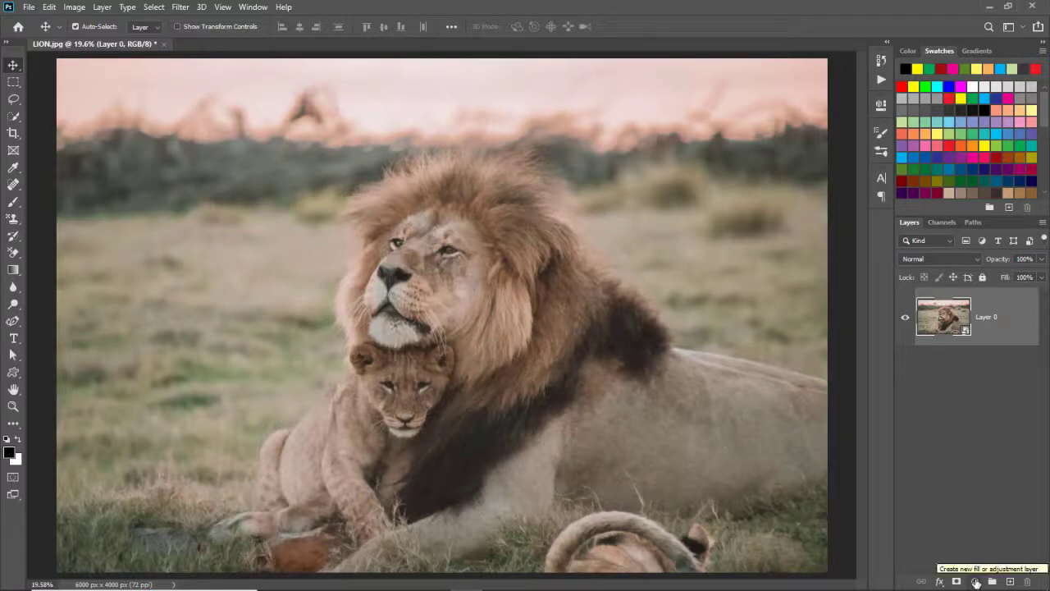
left_click(976, 580)
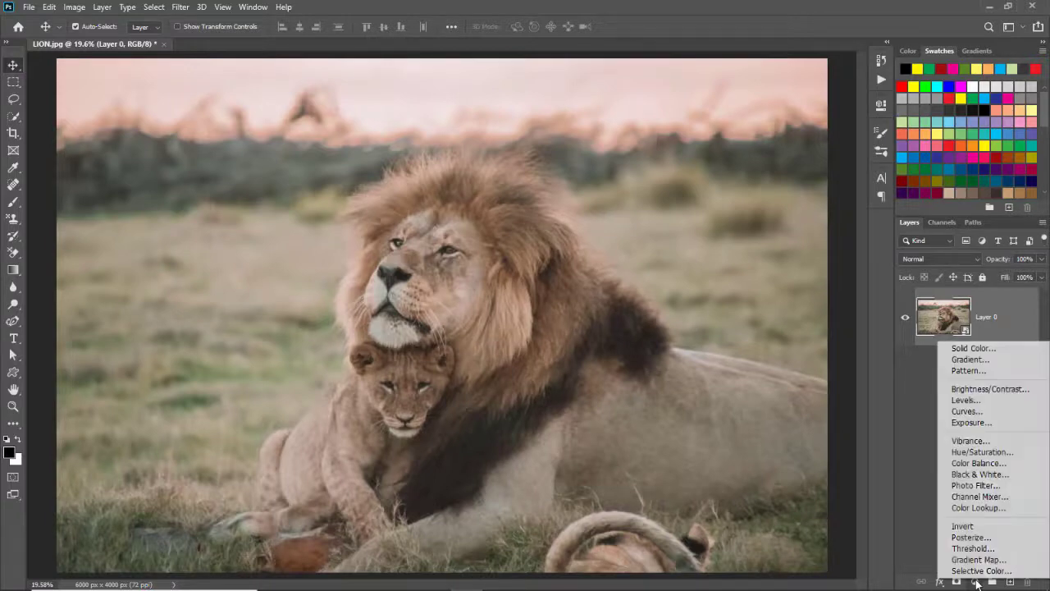
left_click(1006, 373)
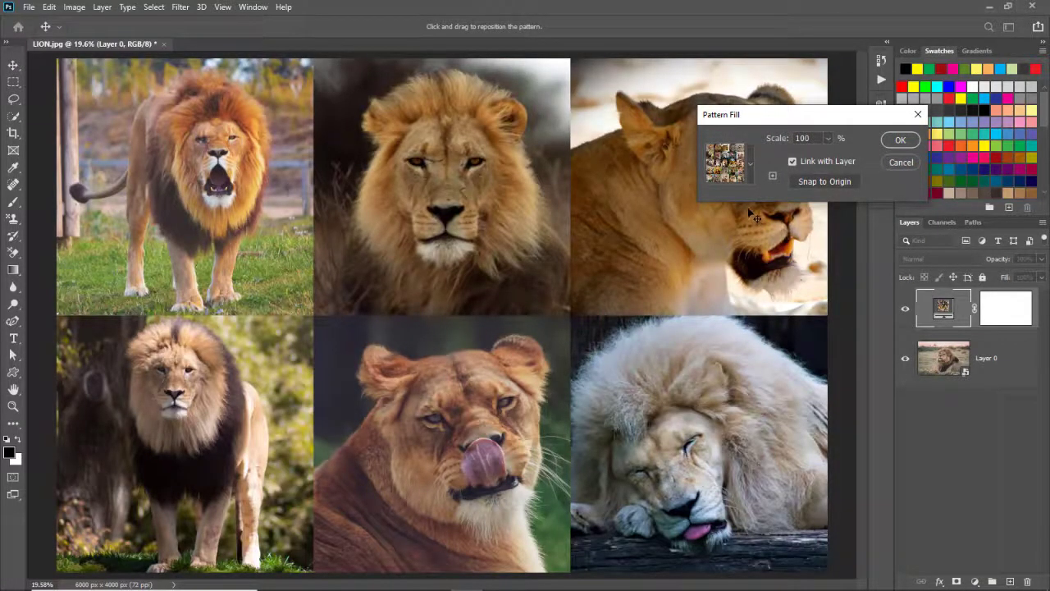
Step: Apply the lion mosaic pattern at 14% scale and set the fill layer's opacity to 32%
left_click(750, 165)
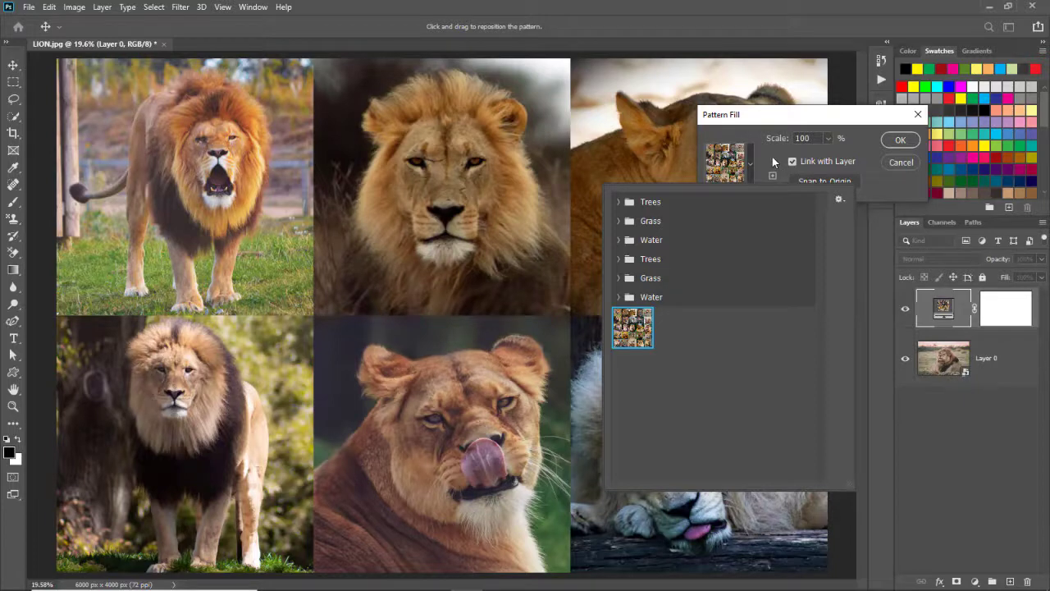
left_click(771, 155)
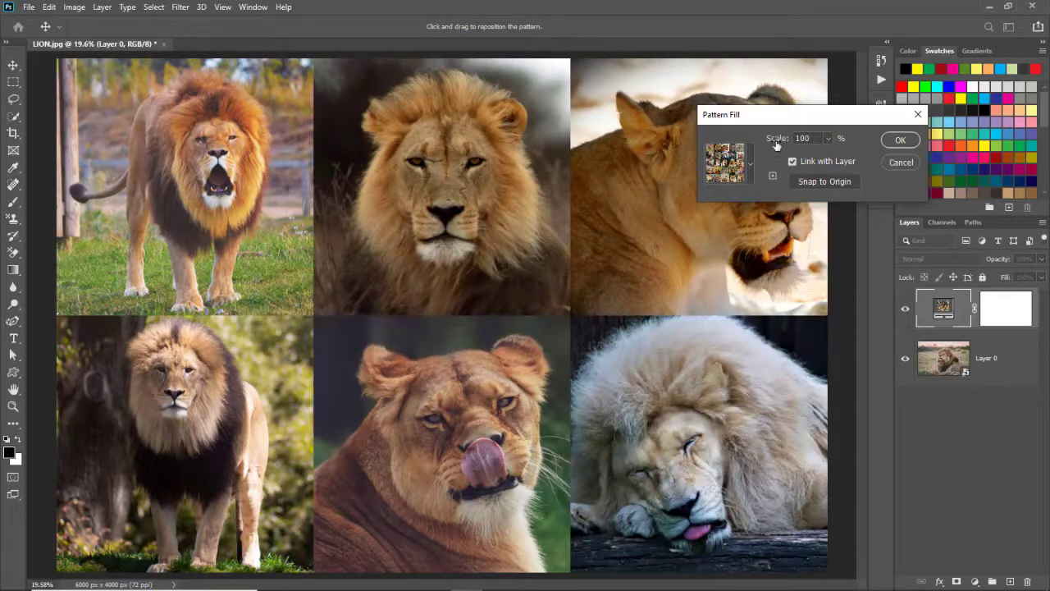
left_click_drag(778, 143, 723, 152)
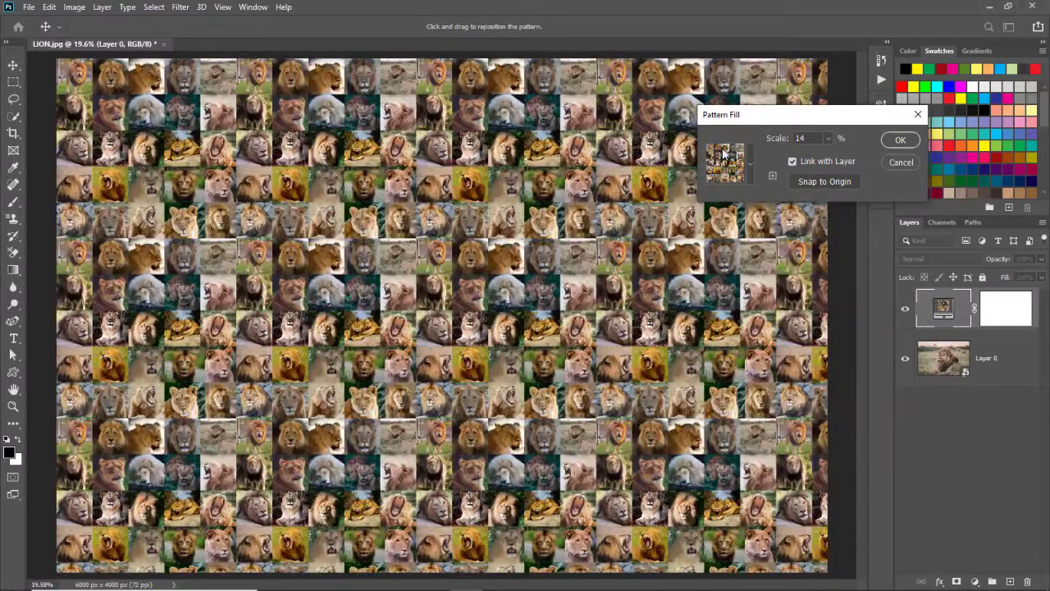
left_click(900, 141)
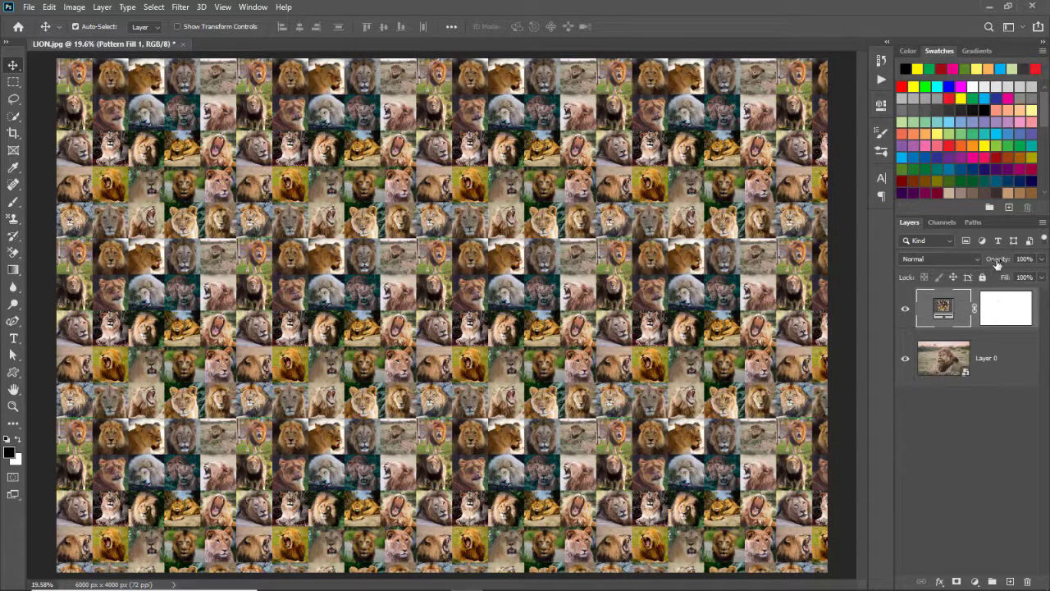
left_click_drag(1006, 262, 958, 269)
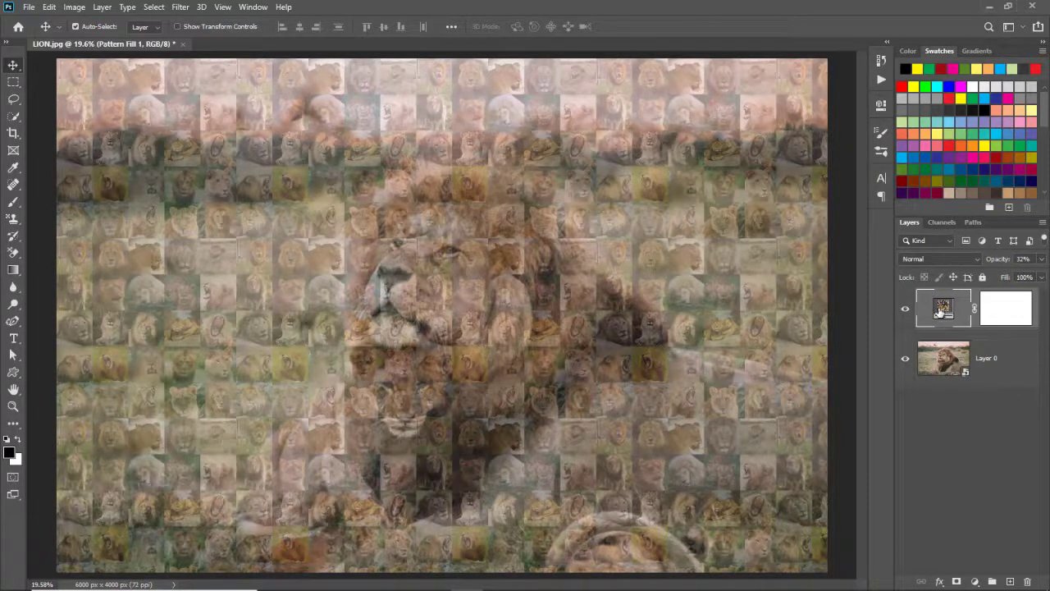
Step: Reopen the pattern fill settings and reduce the pattern's scale to 5%
double_click(942, 311)
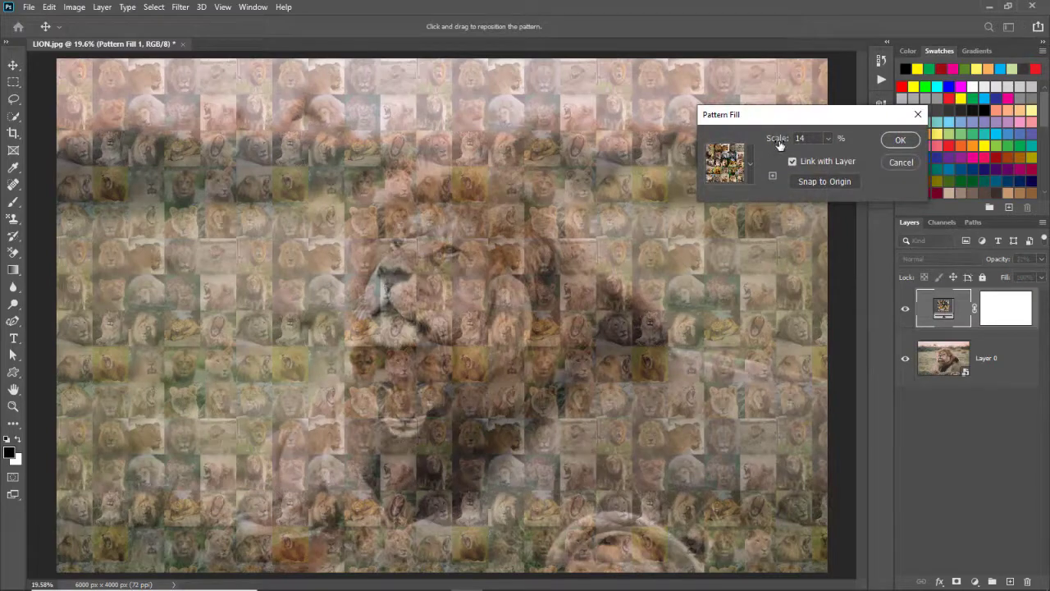
left_click_drag(779, 143, 774, 144)
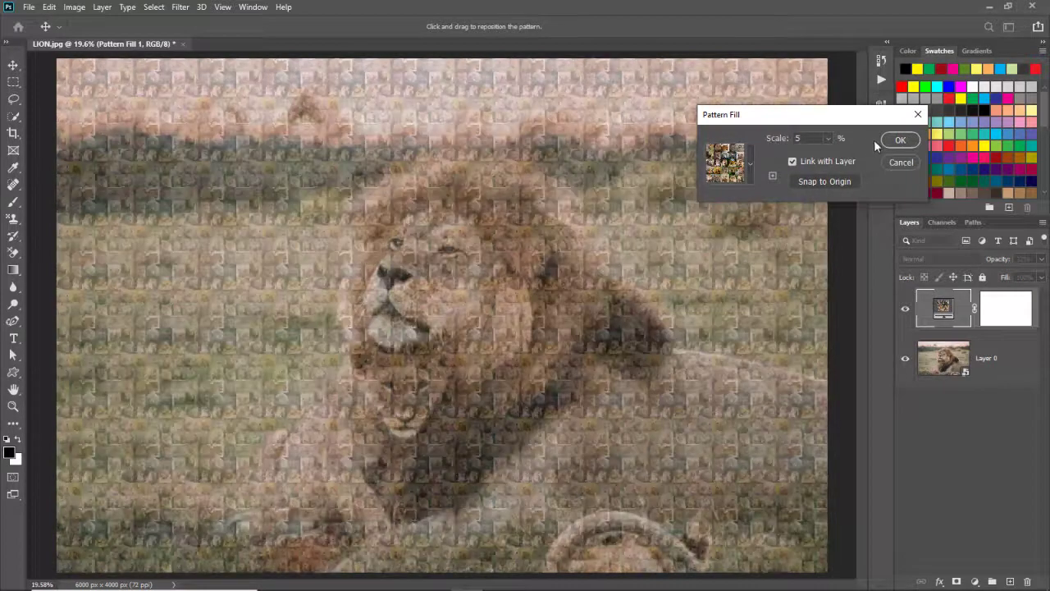
left_click(899, 140)
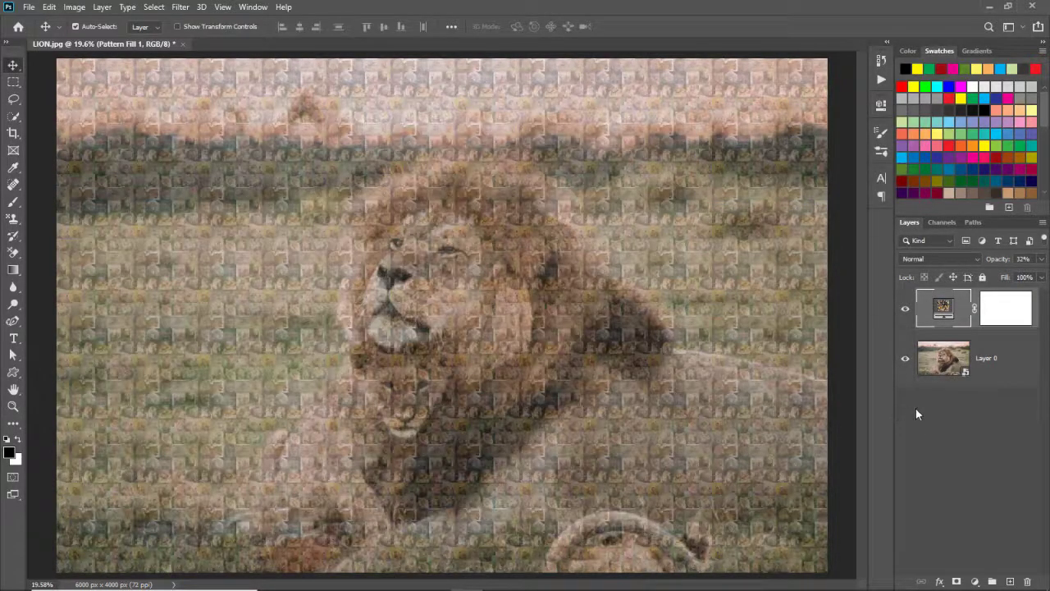
Step: Inspect the mosaic tiles over the lion's face and lower the pattern fill layer's opacity to 20%
scroll(435, 361, "up", 6)
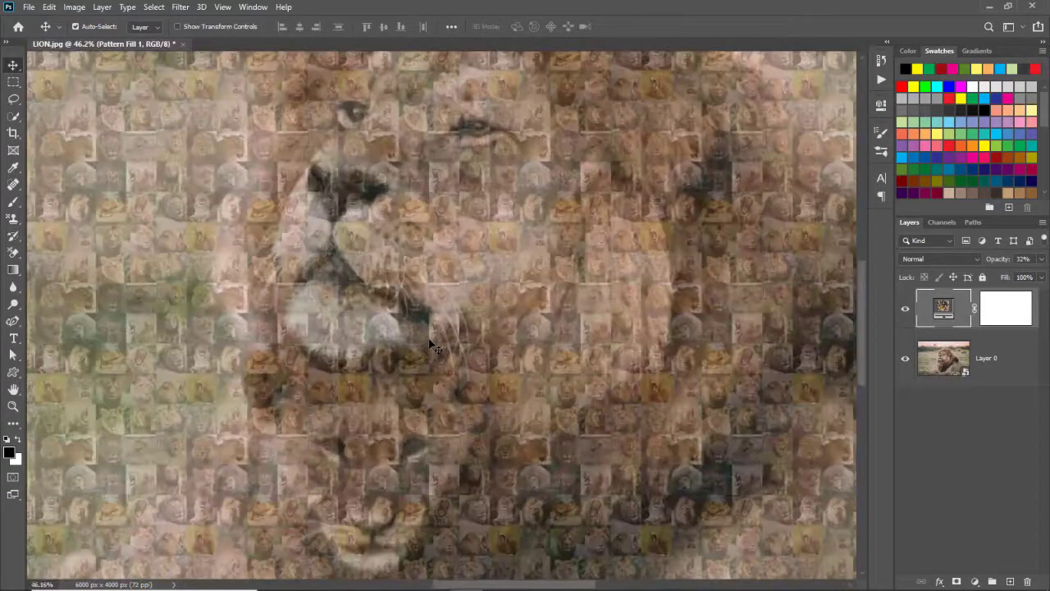
scroll(434, 346, "up", 1)
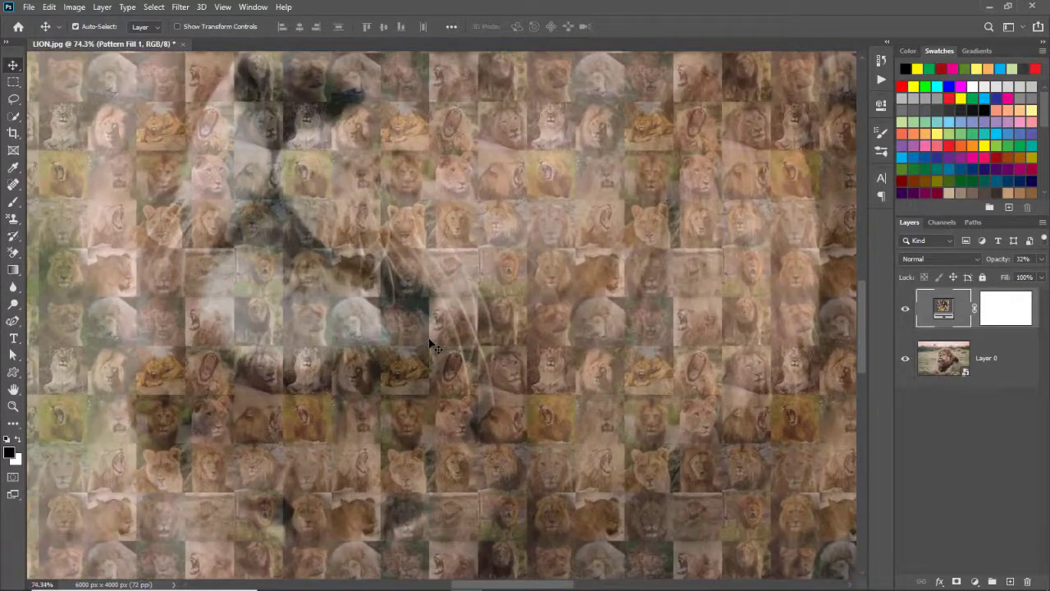
key("ctrl+0")
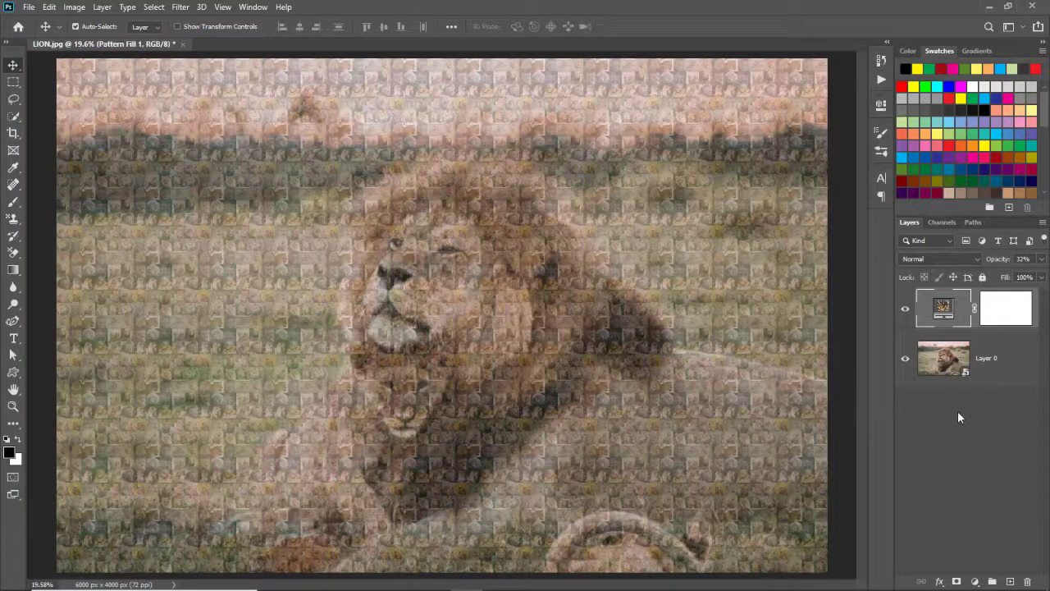
left_click_drag(1002, 264, 996, 267)
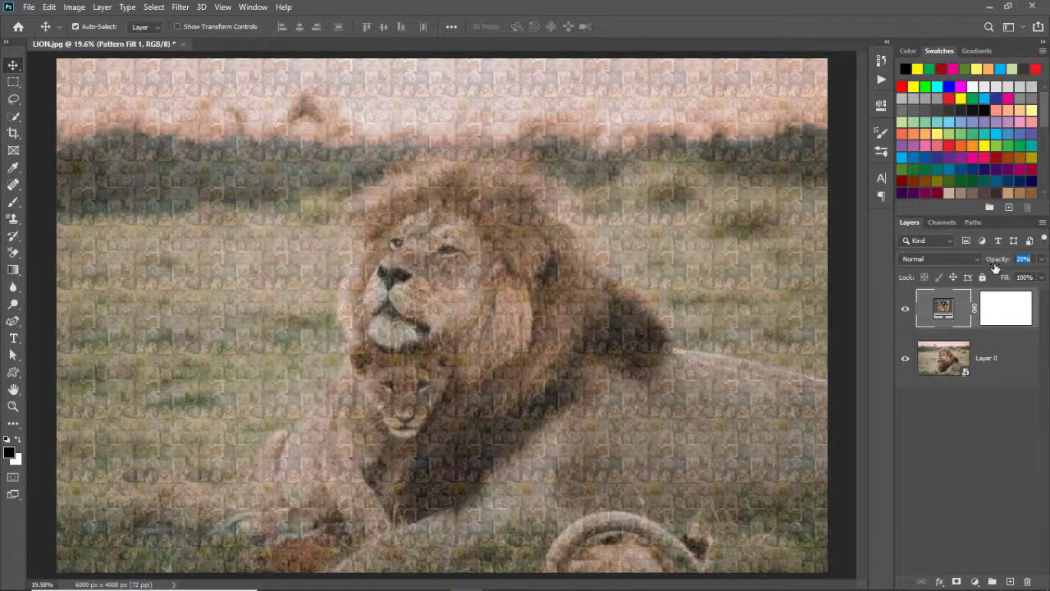
Step: Raise the pattern fill layer's opacity to 24%
left_click_drag(994, 268, 997, 267)
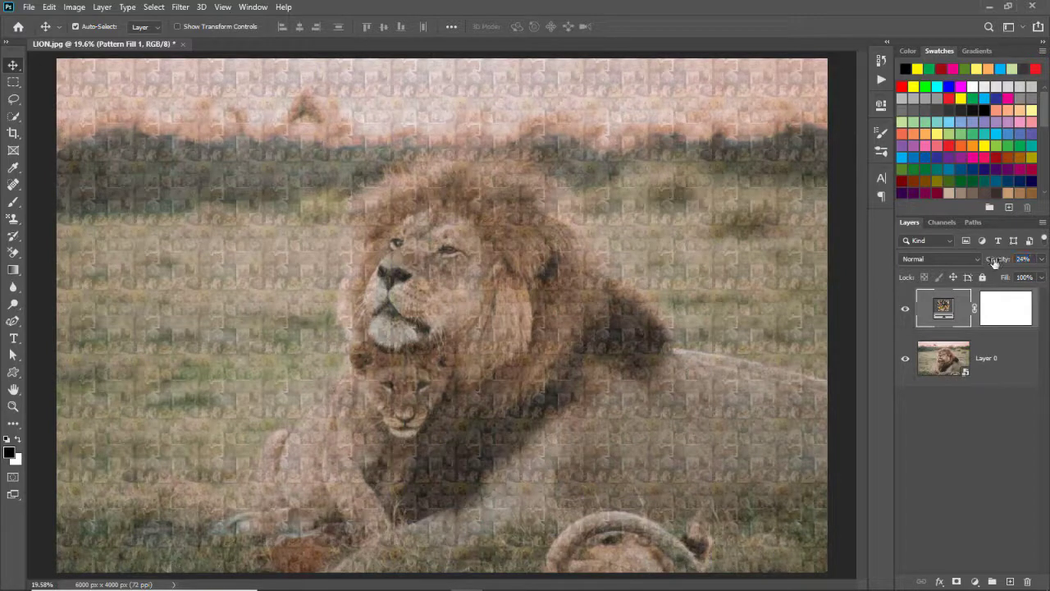
Step: Apply a Shadows/Highlights adjustment to the lion photo on Layer 0 with Shadows Amount 18% and Midtone +30
left_click(1007, 358)
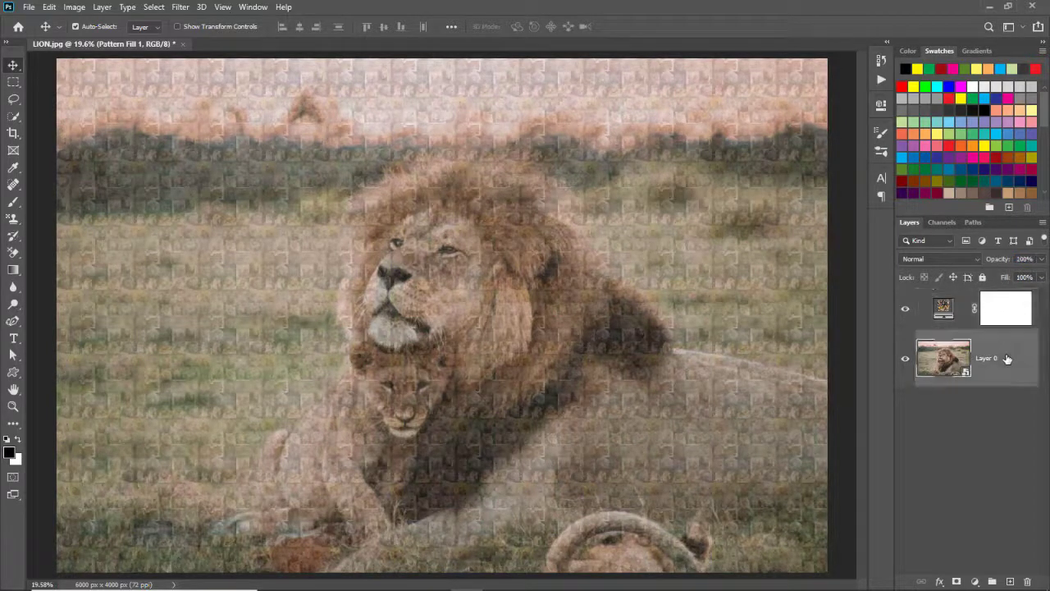
left_click(75, 7)
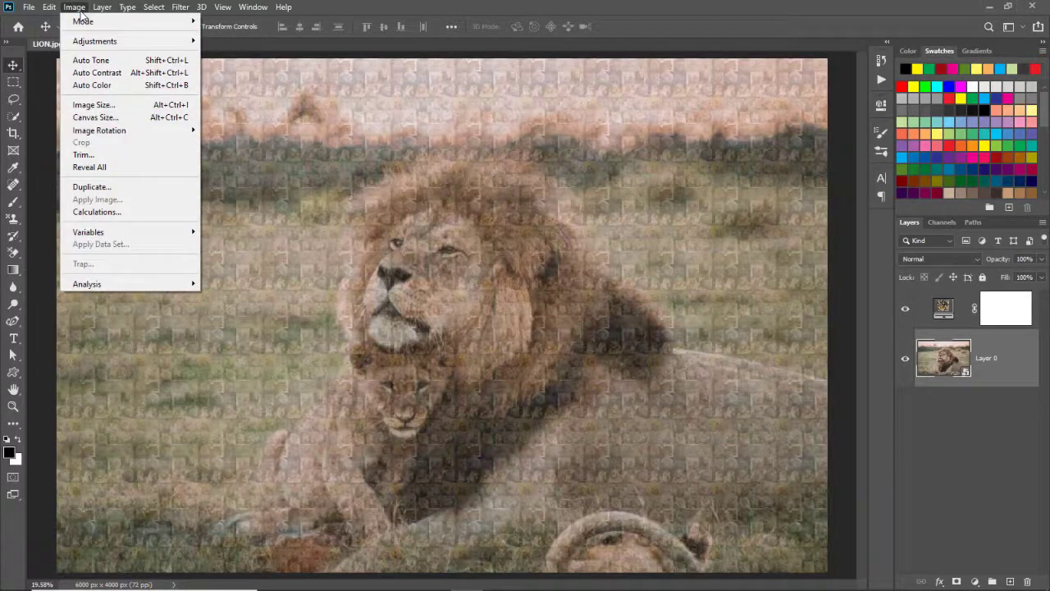
mouse_move(136, 41)
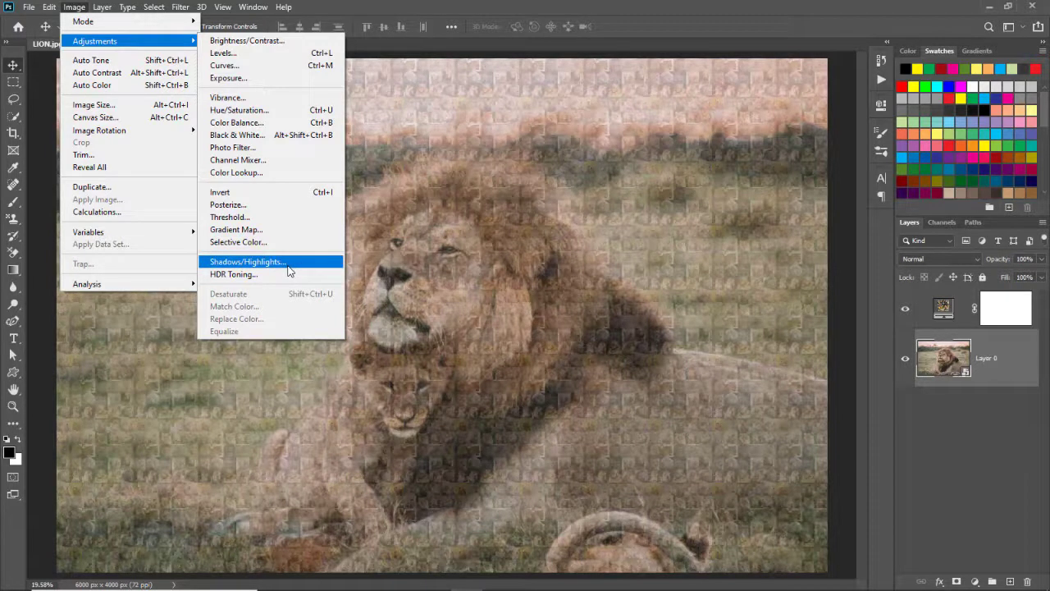
left_click(319, 268)
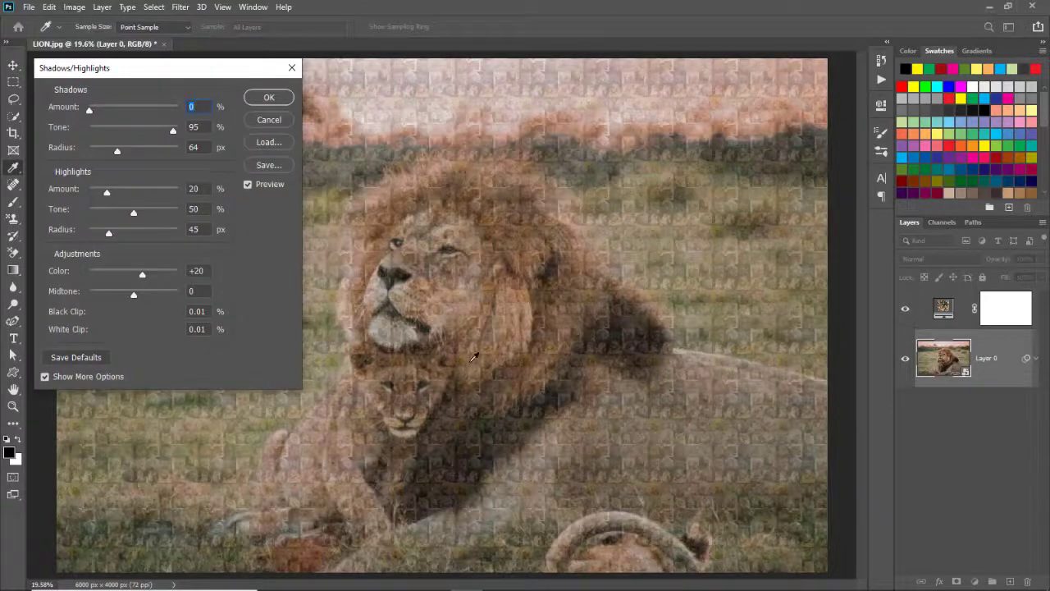
mouse_move(89, 110)
left_mouse_down()
mouse_move(146, 115)
mouse_move(105, 114)
left_mouse_up()
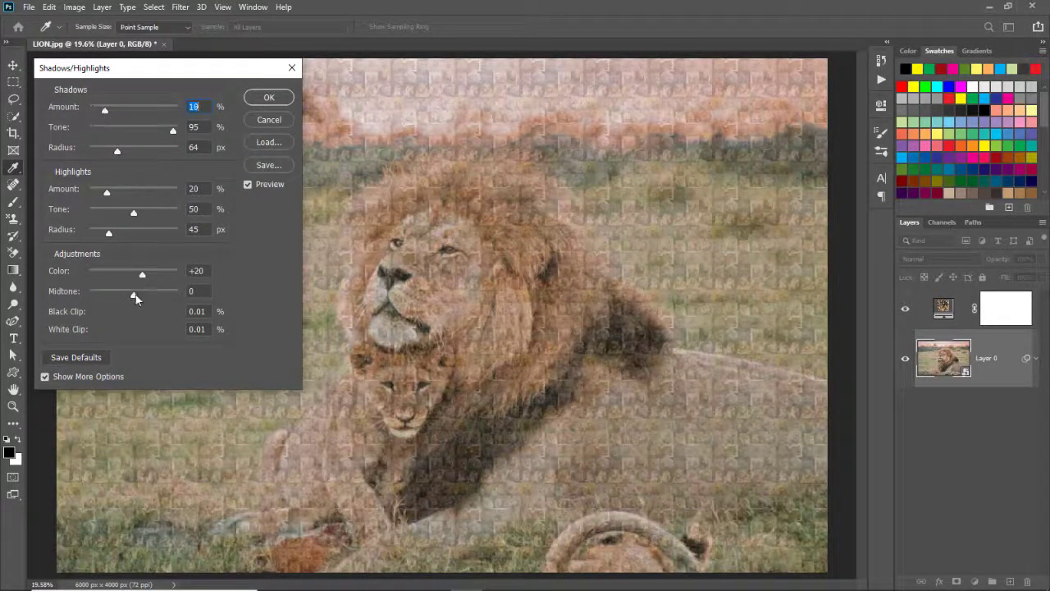
left_click_drag(134, 296, 147, 298)
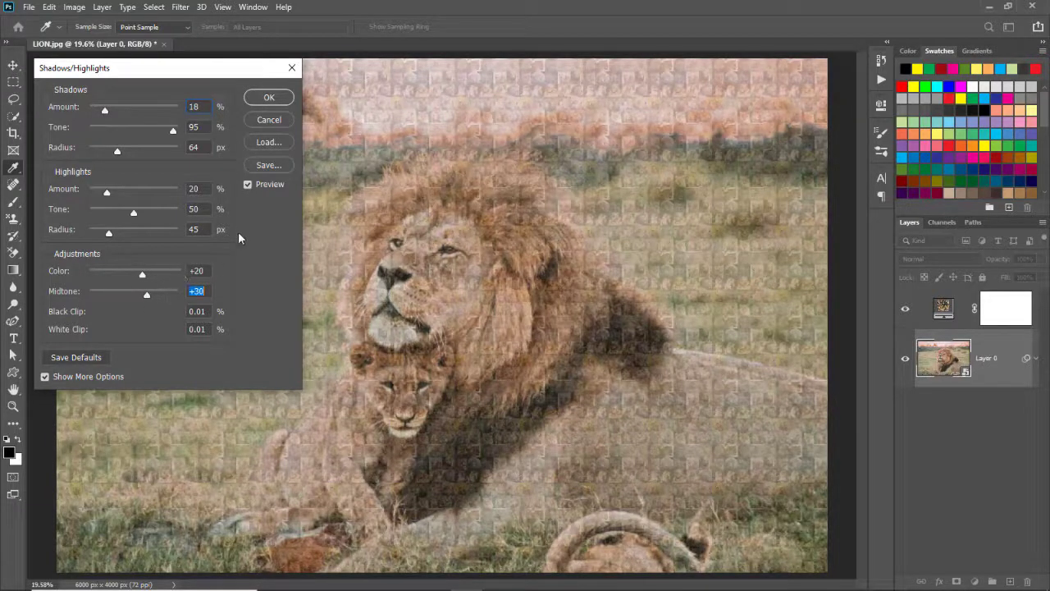
left_click(271, 98)
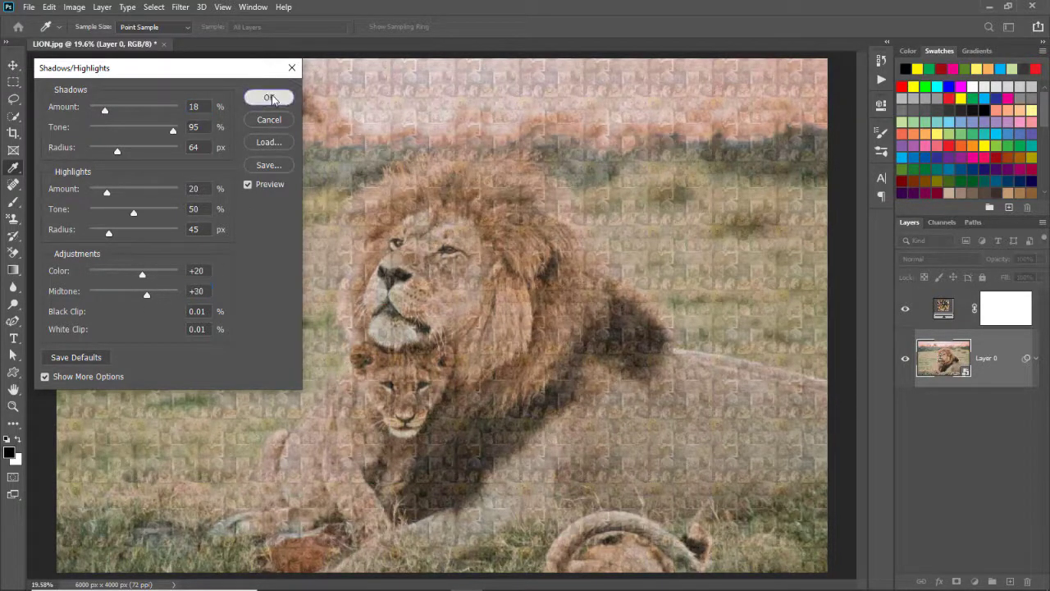